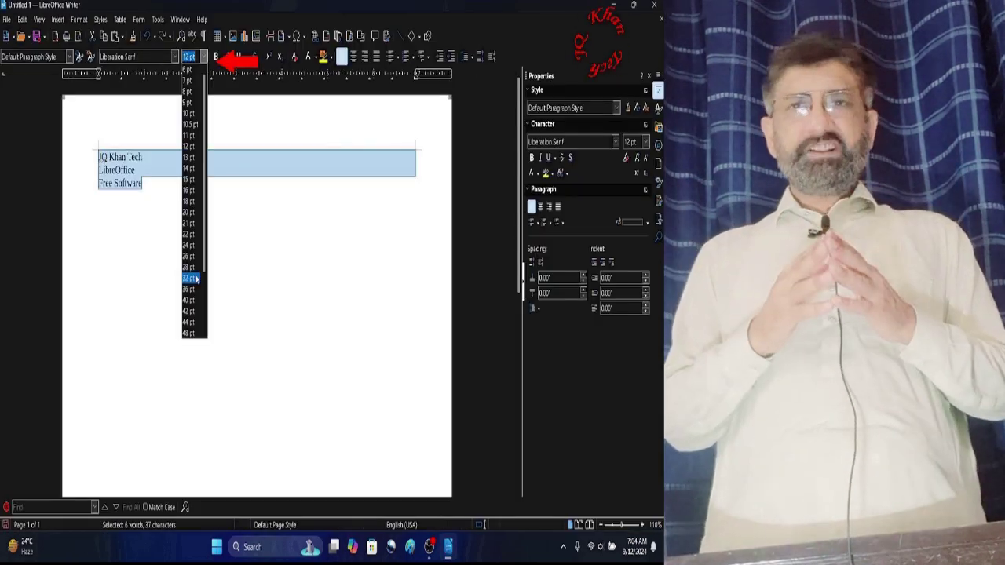
- Format the selected three lines as 32 pt centered text with increased paragraph spacing
{"action": "left_click", "coordinate": [197, 278]}
{"action": "left_click", "coordinate": [540, 206]}
{"action": "left_click", "coordinate": [531, 262]}
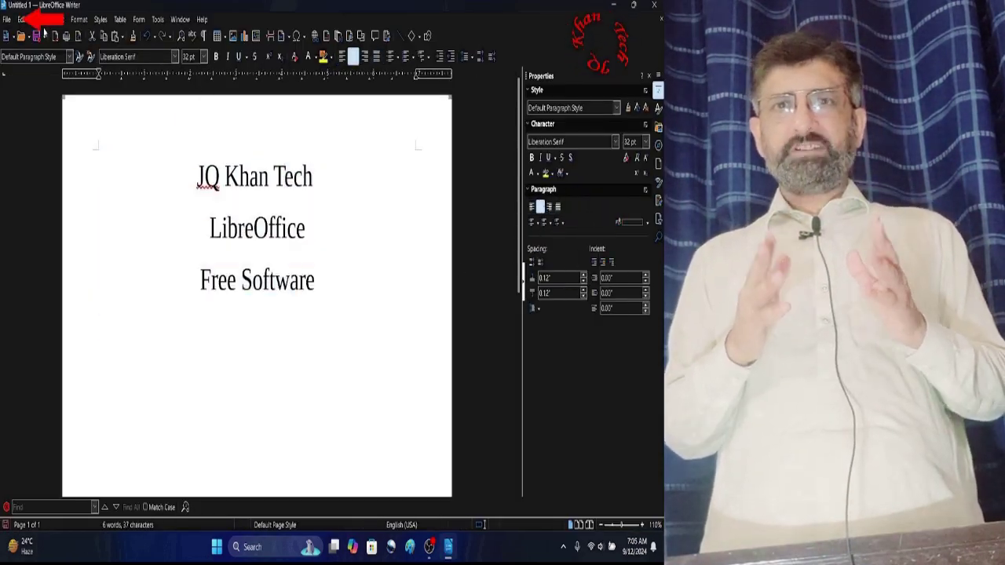
- Create a new drawing document from the text document
{"action": "left_click", "coordinate": [7, 19]}
{"action": "mouse_move", "coordinate": [20, 33]}
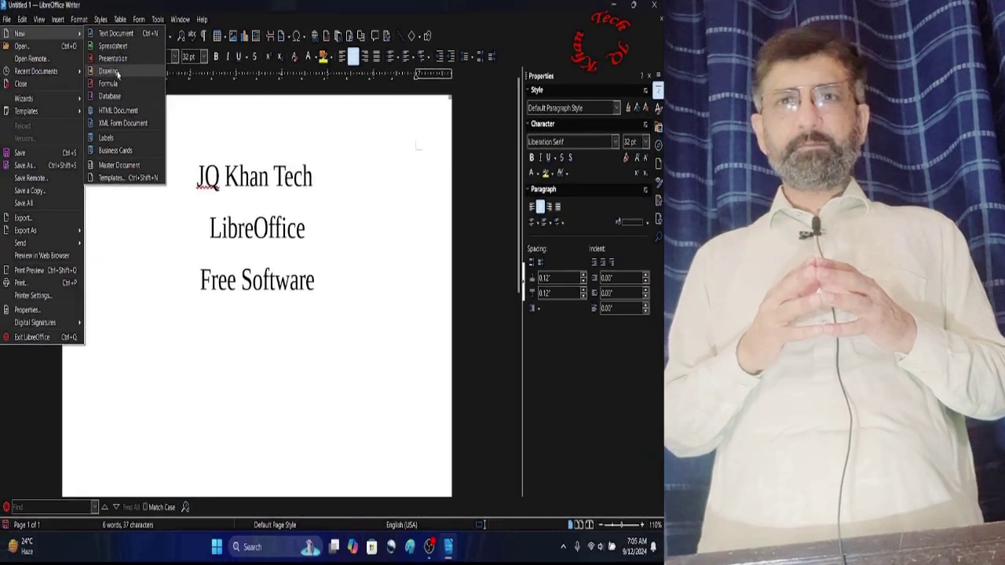
{"action": "left_click", "coordinate": [117, 73]}
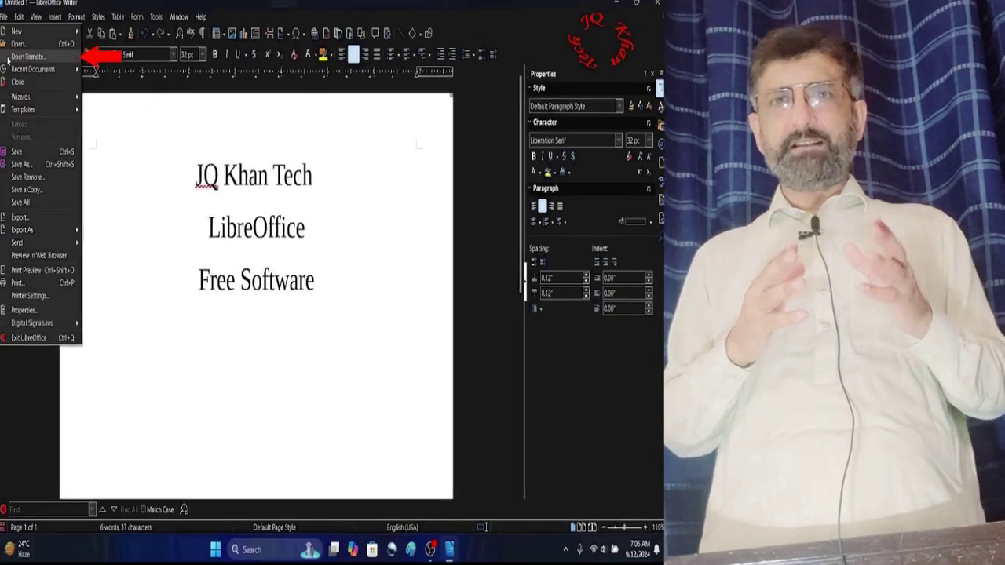
- Open the remote files dialog and start adding a new file service
{"action": "left_click", "coordinate": [31, 58]}
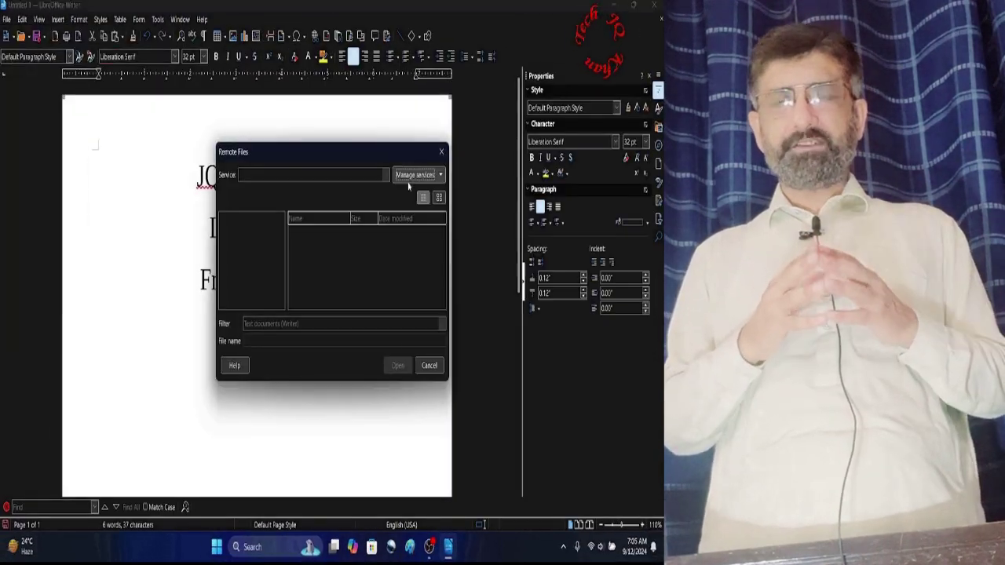
{"action": "left_click", "coordinate": [414, 174]}
{"action": "left_click", "coordinate": [416, 190]}
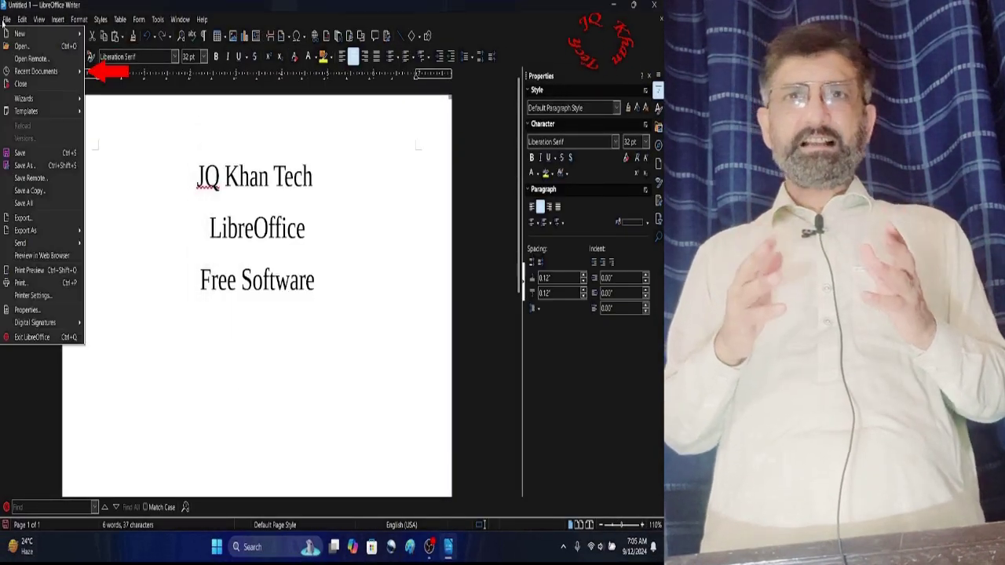
- Open a file from the list of recently used documents
{"action": "mouse_move", "coordinate": [39, 70]}
{"action": "left_click", "coordinate": [150, 83]}
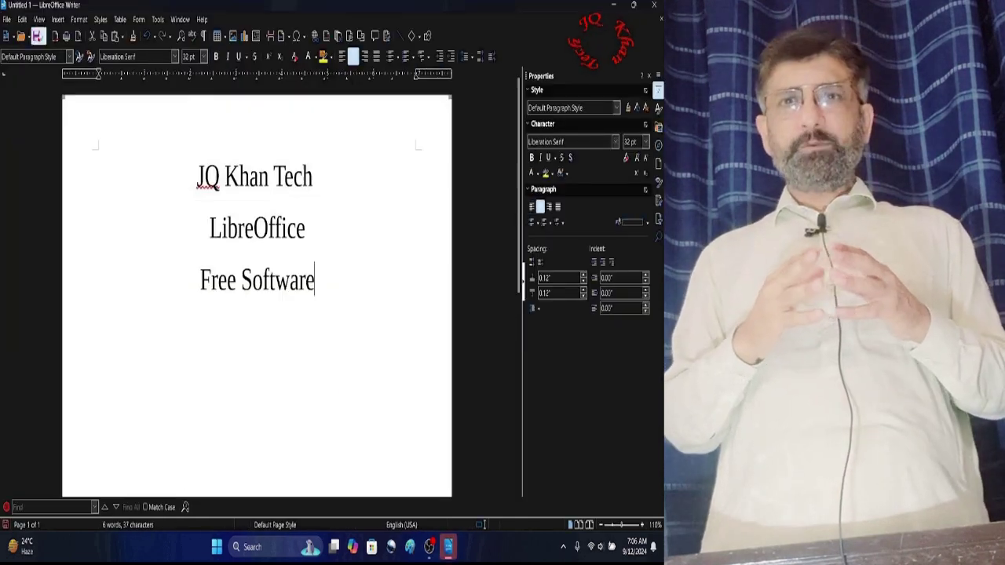
- Start the Agenda wizard
{"action": "left_click", "coordinate": [6, 19]}
{"action": "mouse_move", "coordinate": [22, 98]}
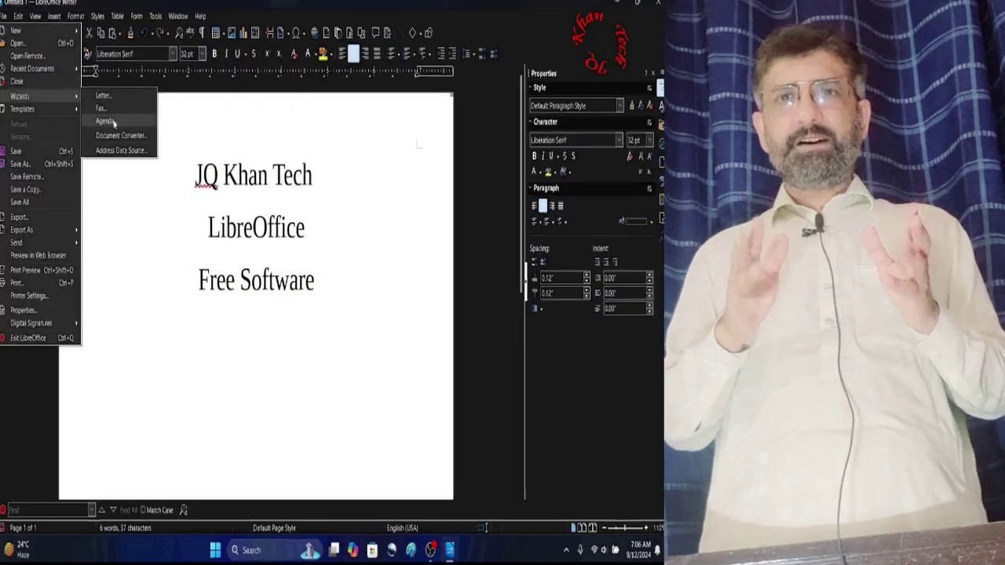
{"action": "left_click", "coordinate": [113, 123]}
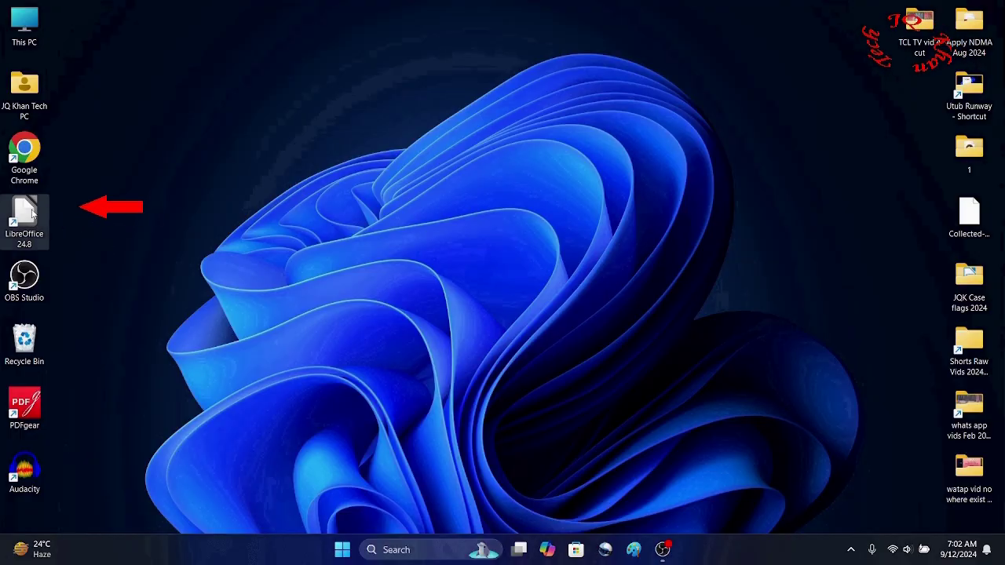
- Launch LibreOffice 24.8 and create a new Writer document
{"action": "double_click", "coordinate": [28, 212]}
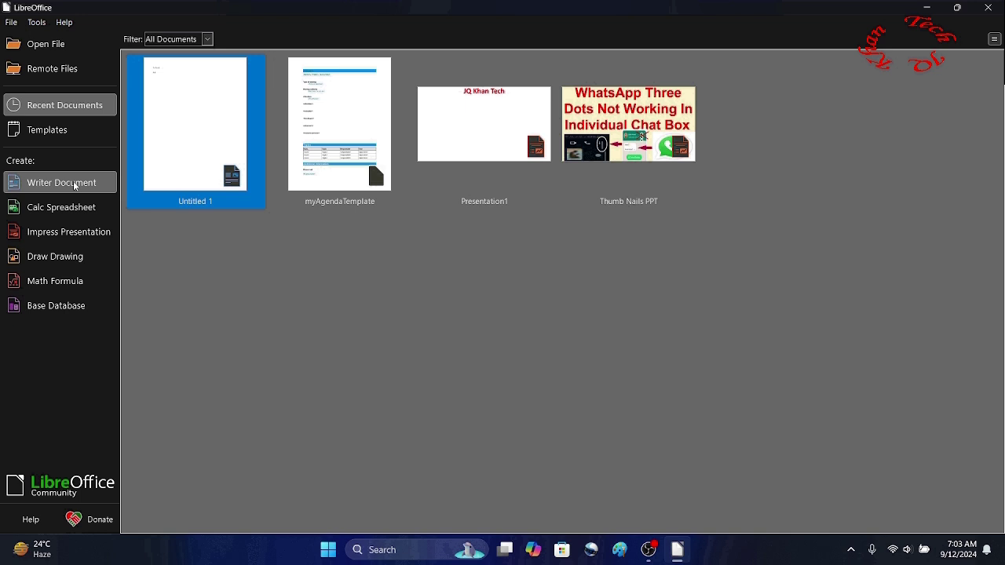
{"action": "left_click", "coordinate": [75, 185]}
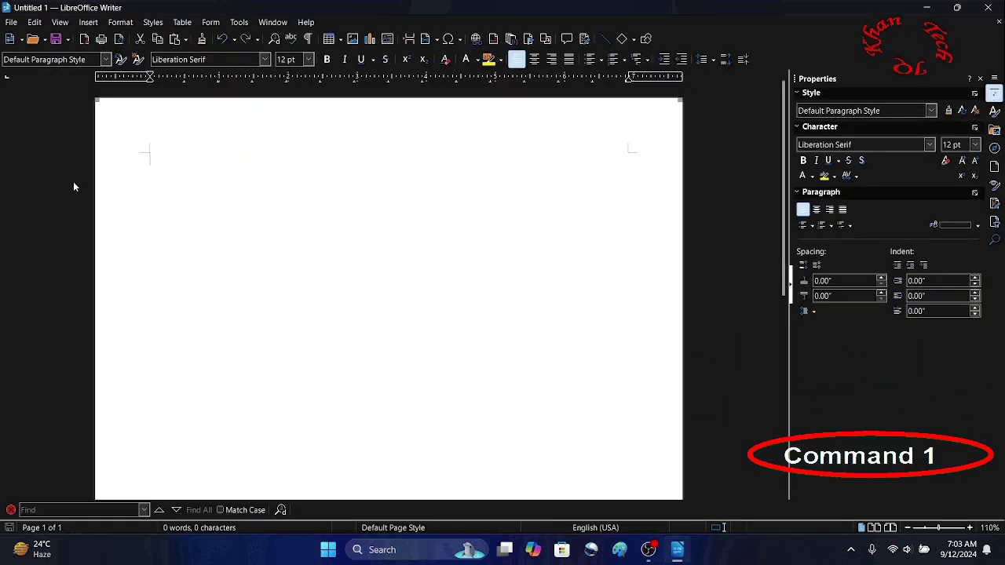
- Enter "JQ Khan Tech", "LibreOffice" and "Free Software" on three separate lines
{"action": "type", "text": "JQ Khan Tech"}
{"action": "key", "text": "Return"}
{"action": "type", "text": "LibreOffice"}
{"action": "key", "text": "Return"}
{"action": "type", "text": "Free Software"}
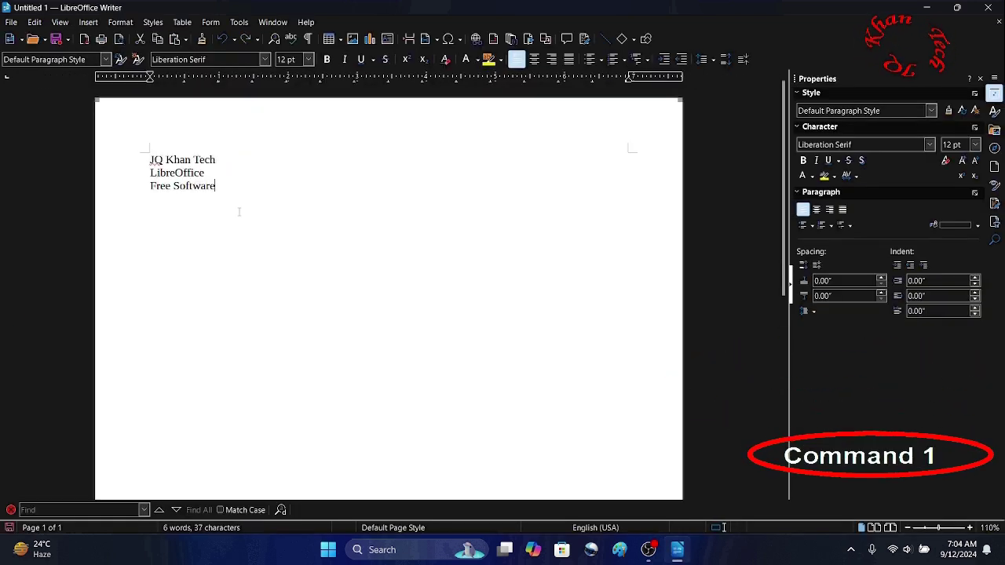
- Set the font size of all the document text to 32 pt
{"action": "key", "text": "ctrl+a"}
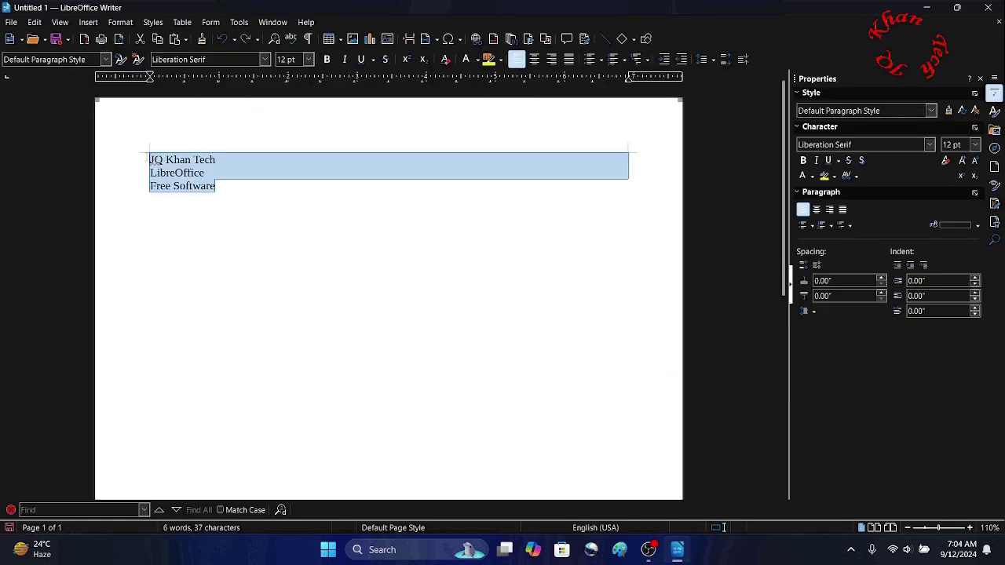
{"action": "left_click", "coordinate": [285, 59]}
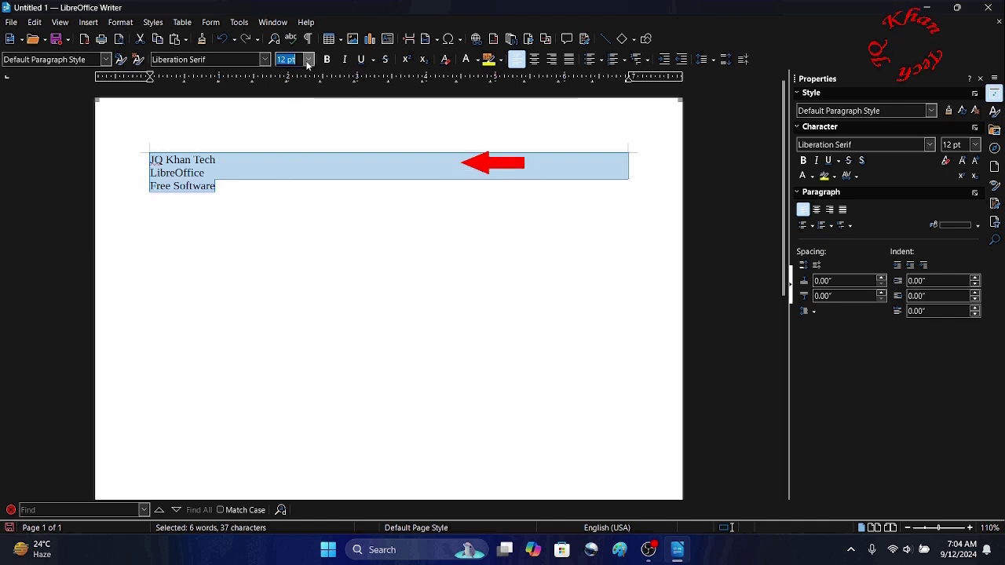
{"action": "left_click", "coordinate": [309, 59]}
{"action": "left_click", "coordinate": [285, 281]}
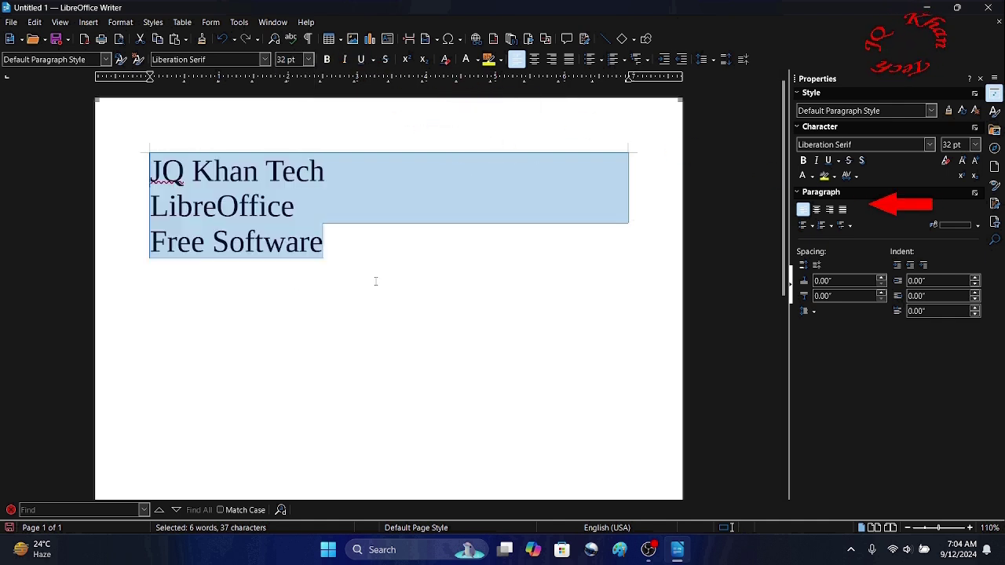
- Center all three lines horizontally on the page and clear the selection
{"action": "left_click", "coordinate": [816, 211]}
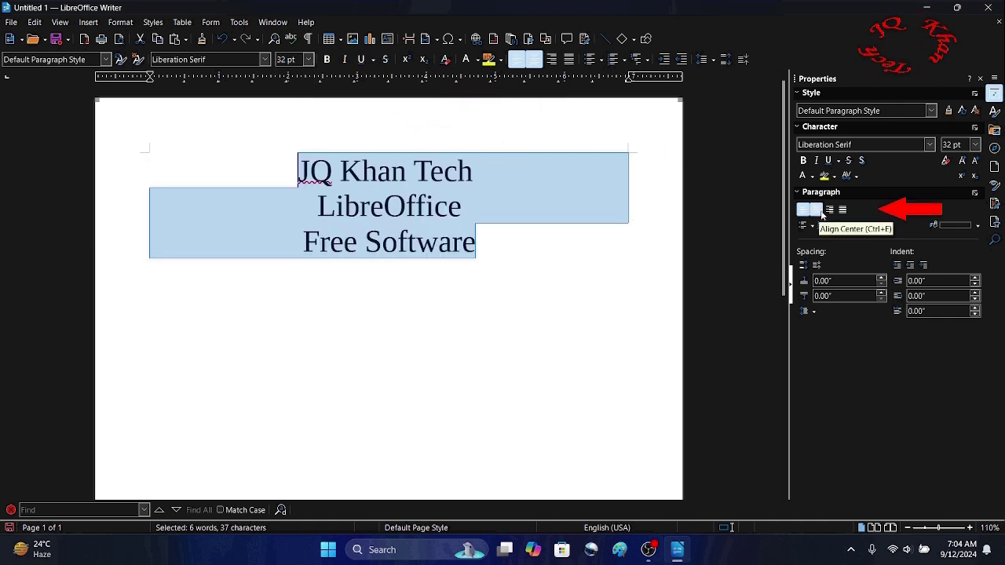
{"action": "left_click", "coordinate": [839, 211]}
{"action": "left_click", "coordinate": [816, 210]}
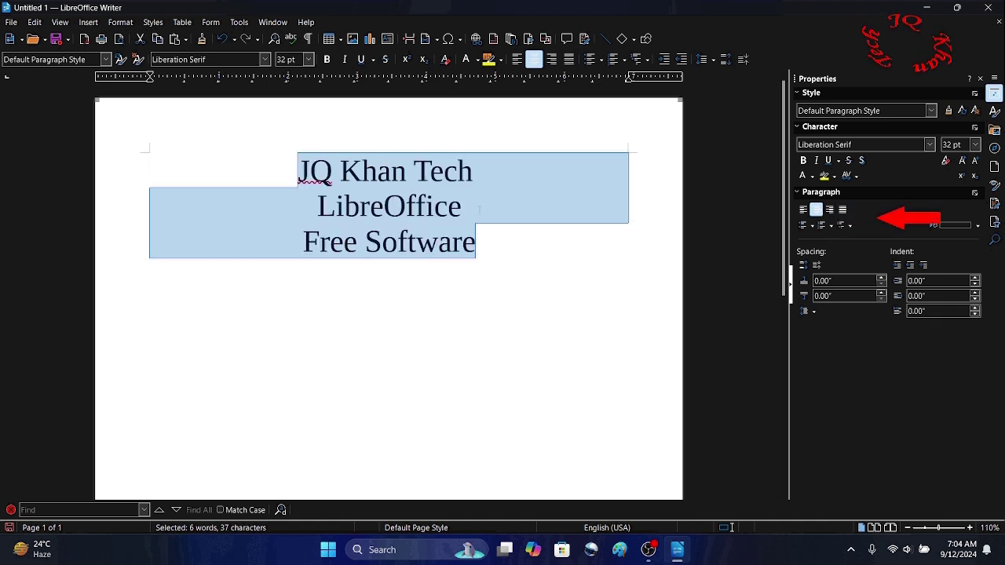
{"action": "left_click", "coordinate": [468, 317]}
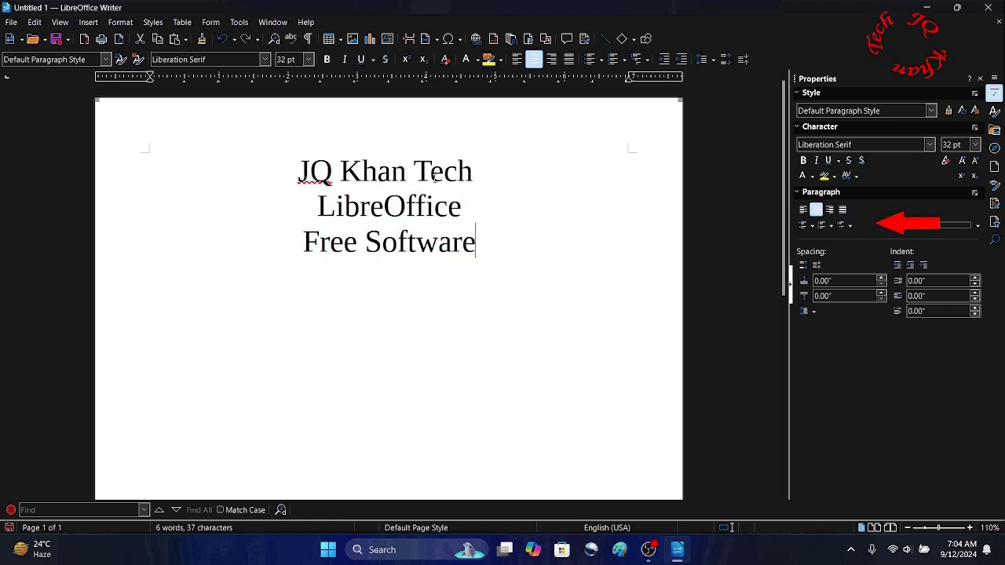
- Adjust the spacing above and below the three paragraphs to 0.12", first increasing it and then reducing it
{"action": "left_click_drag", "start_coordinate": [429, 170], "coordinate": [432, 227]}
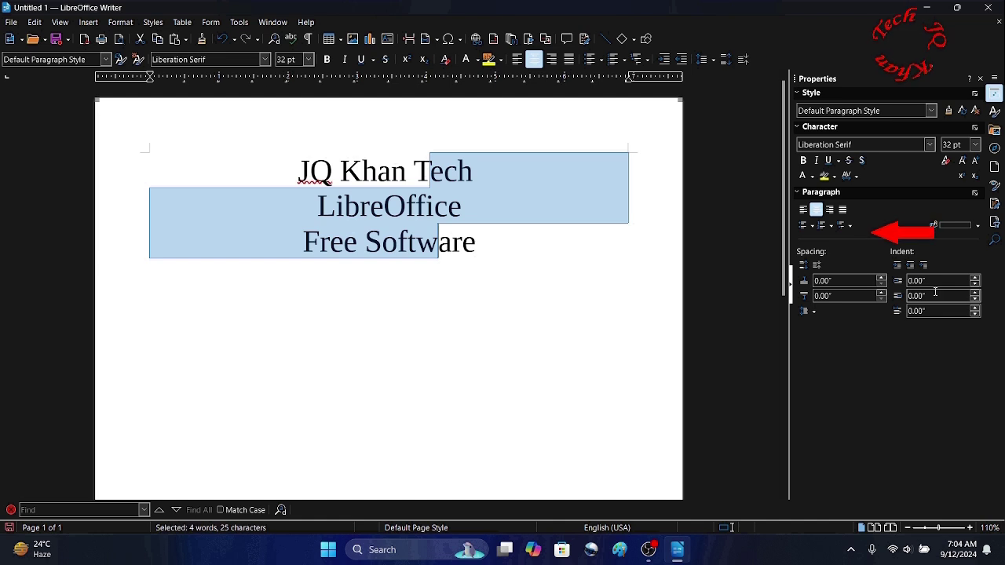
{"action": "left_click", "coordinate": [803, 266]}
{"action": "left_click", "coordinate": [803, 267]}
{"action": "left_click", "coordinate": [804, 266]}
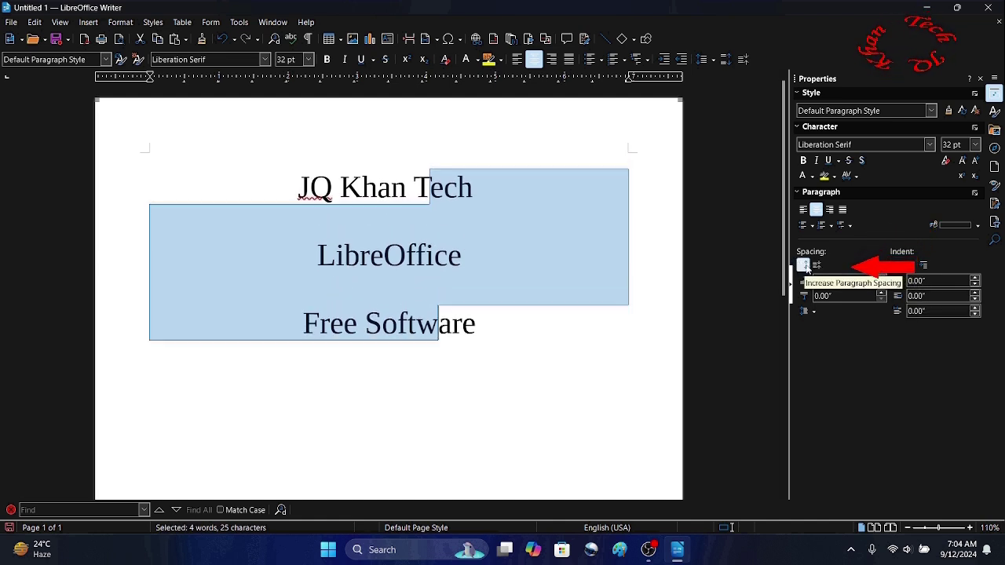
{"action": "left_click", "coordinate": [817, 268]}
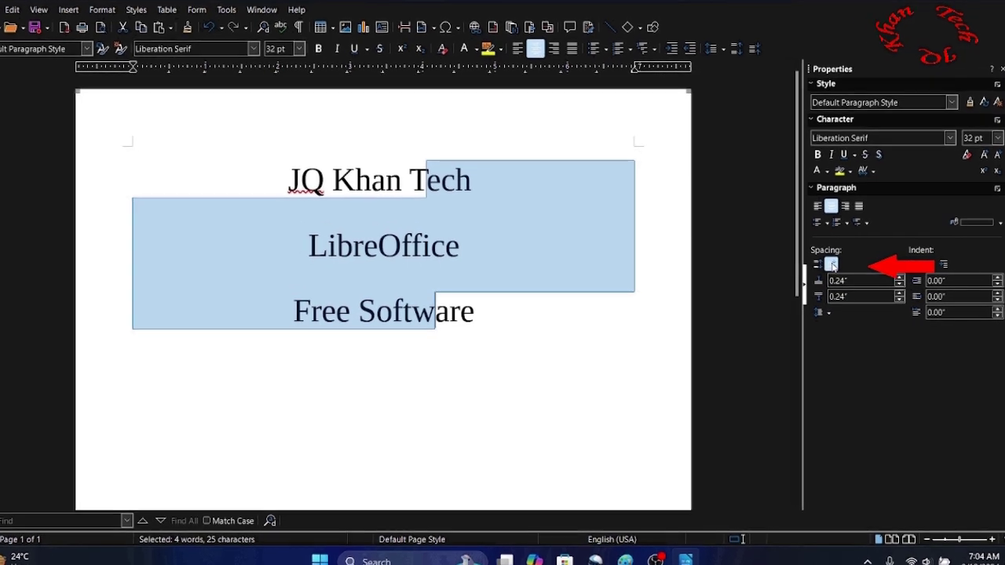
{"action": "left_click", "coordinate": [816, 268]}
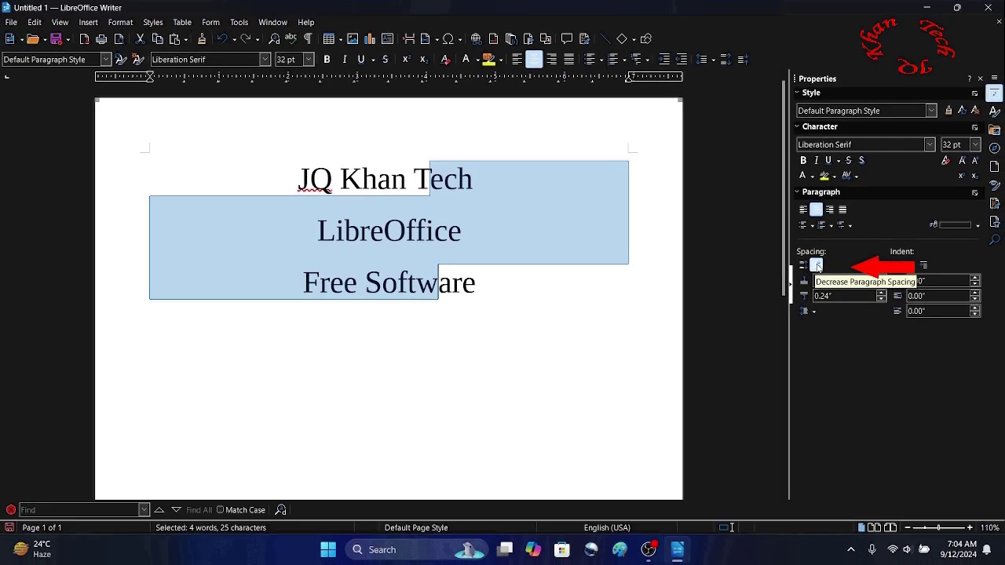
{"action": "left_click", "coordinate": [691, 259]}
- Create a new drawing document and close it again to return to the text document
{"action": "left_click", "coordinate": [9, 23]}
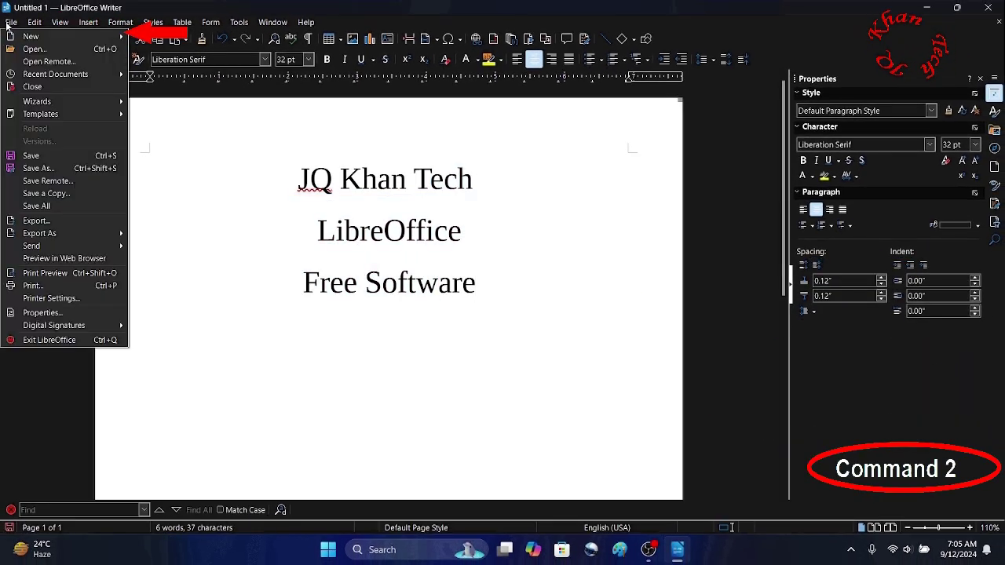
{"action": "mouse_move", "coordinate": [33, 37]}
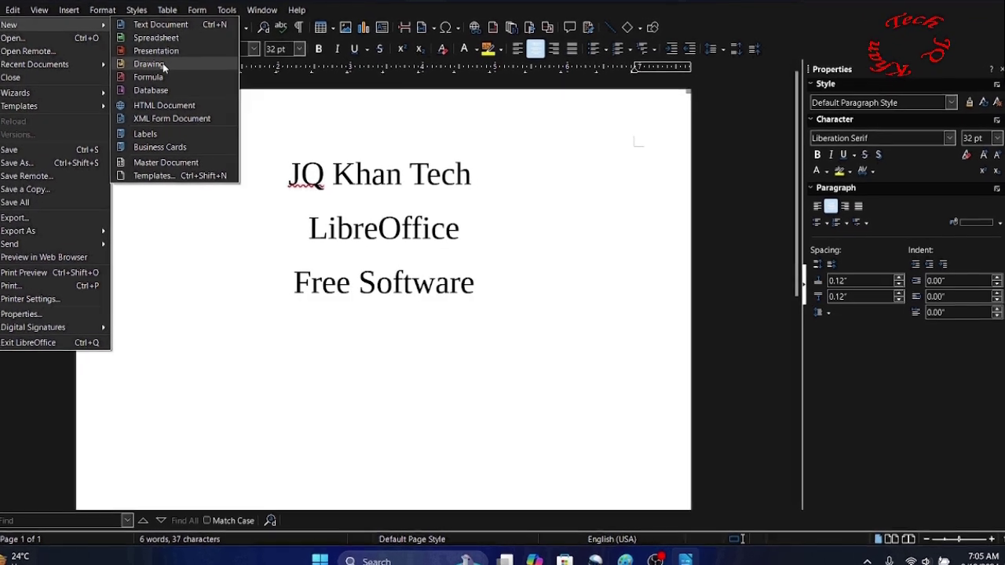
{"action": "left_click", "coordinate": [163, 66]}
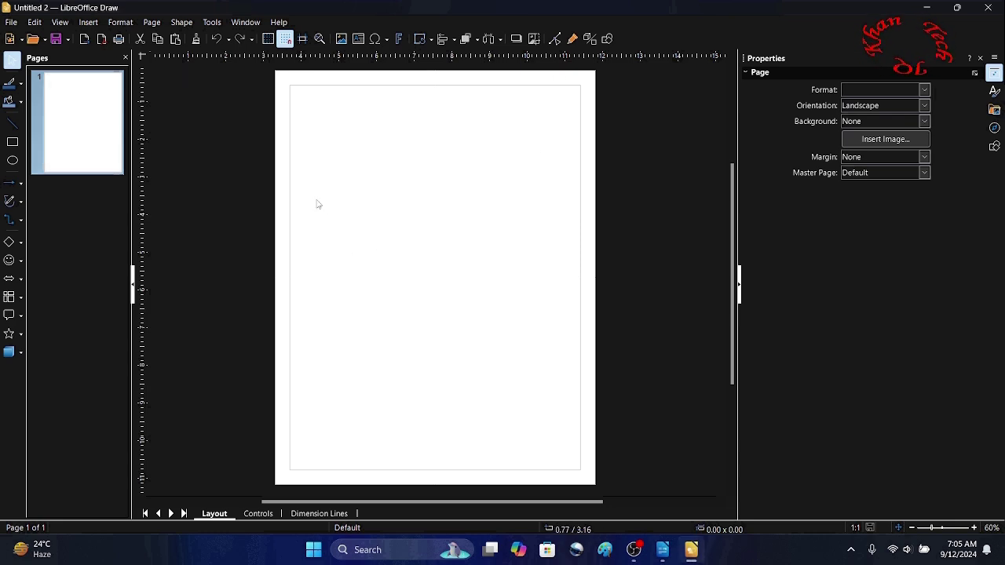
{"action": "left_click", "coordinate": [992, 8]}
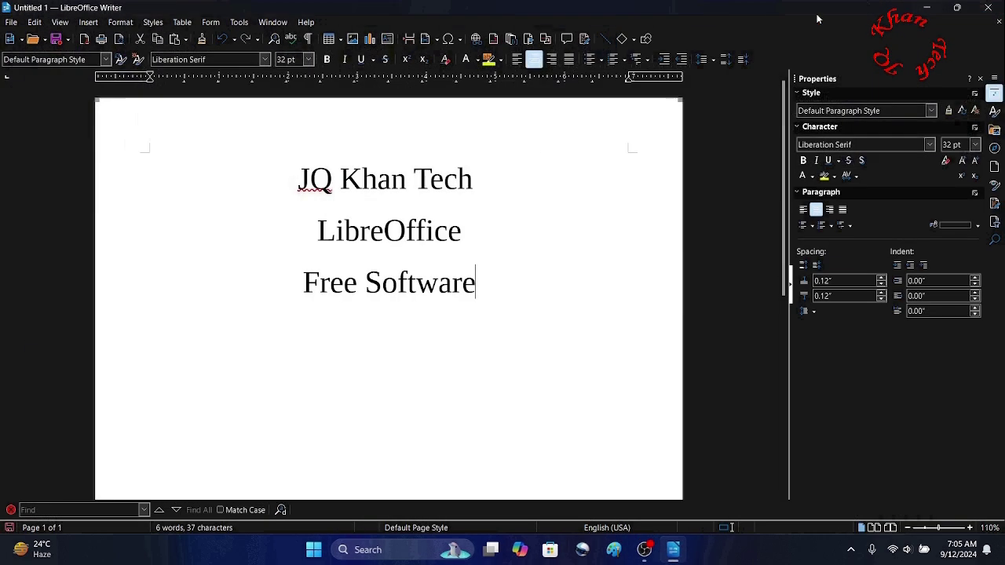
- Examine the service types offered when adding a remote file service, and cancel without adding one
{"action": "left_click", "coordinate": [12, 22]}
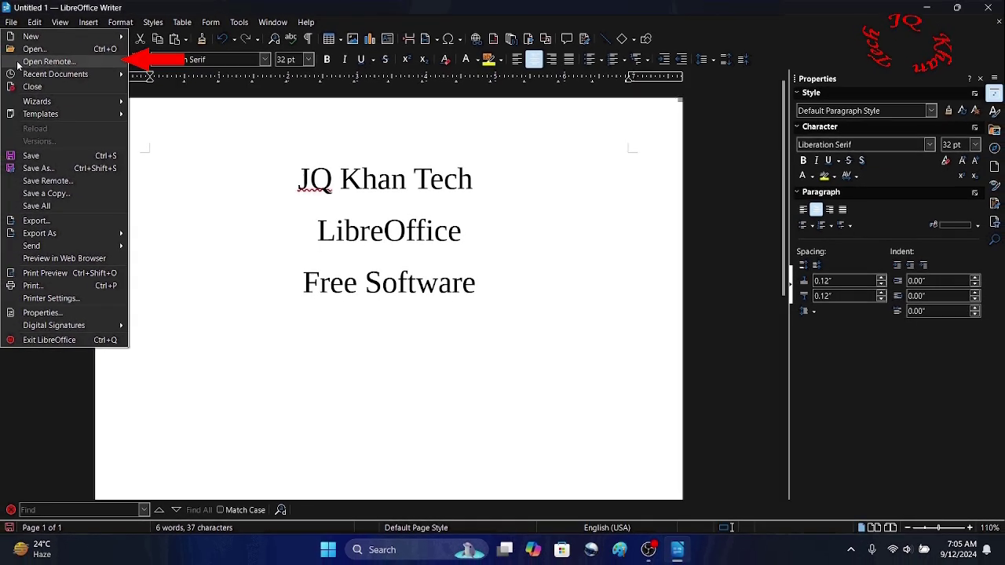
{"action": "left_click", "coordinate": [18, 63]}
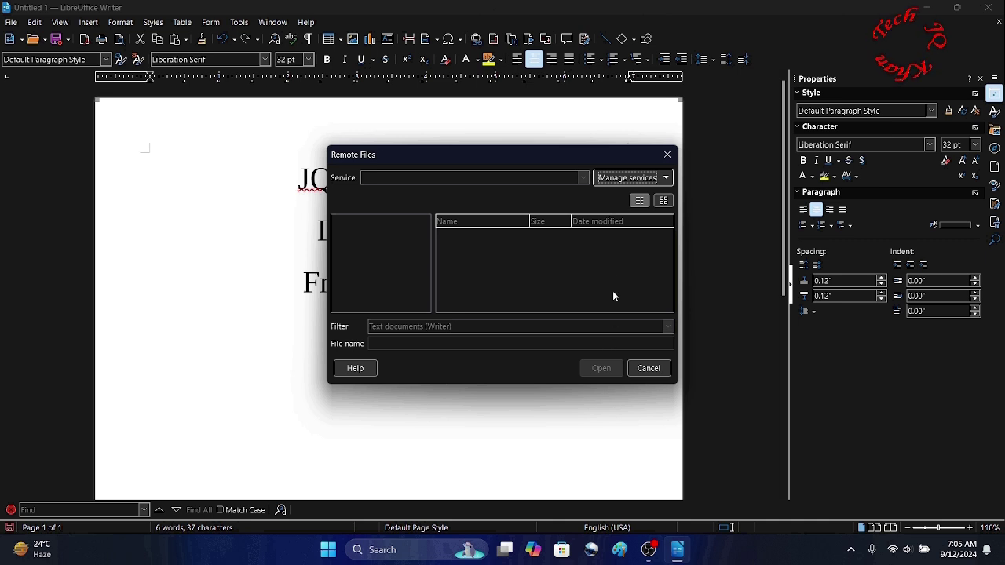
{"action": "left_click", "coordinate": [661, 179]}
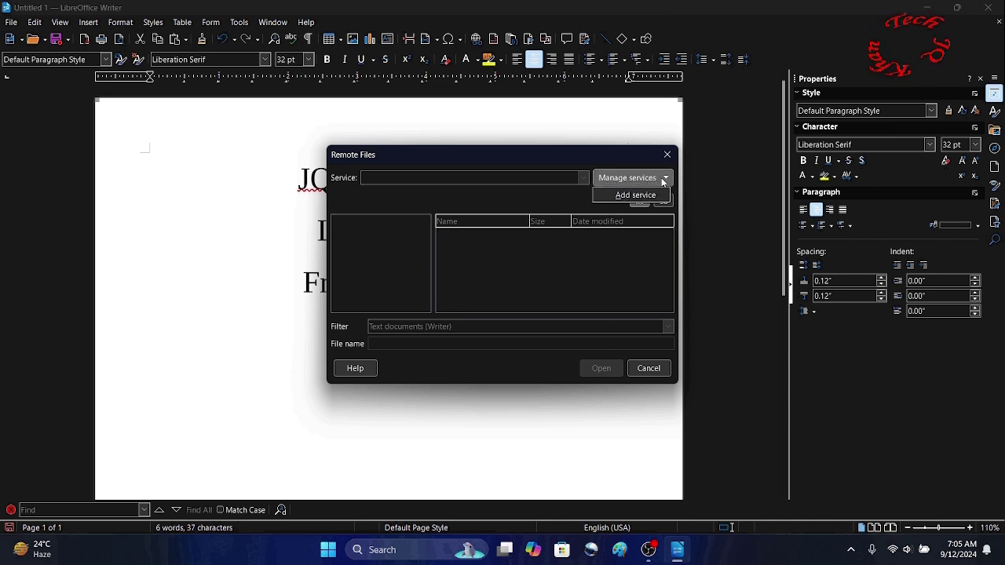
{"action": "left_click", "coordinate": [649, 195]}
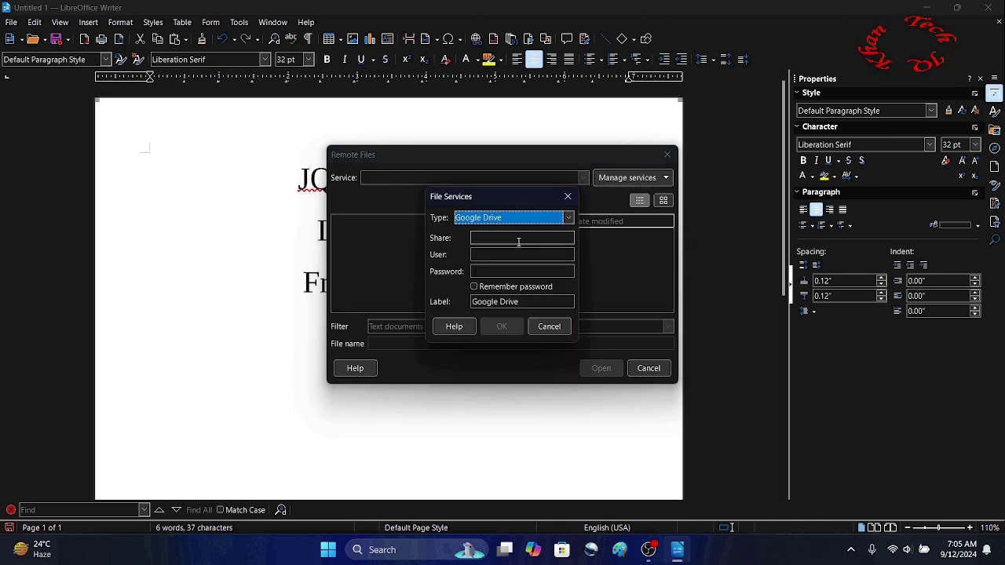
{"action": "left_click", "coordinate": [572, 224]}
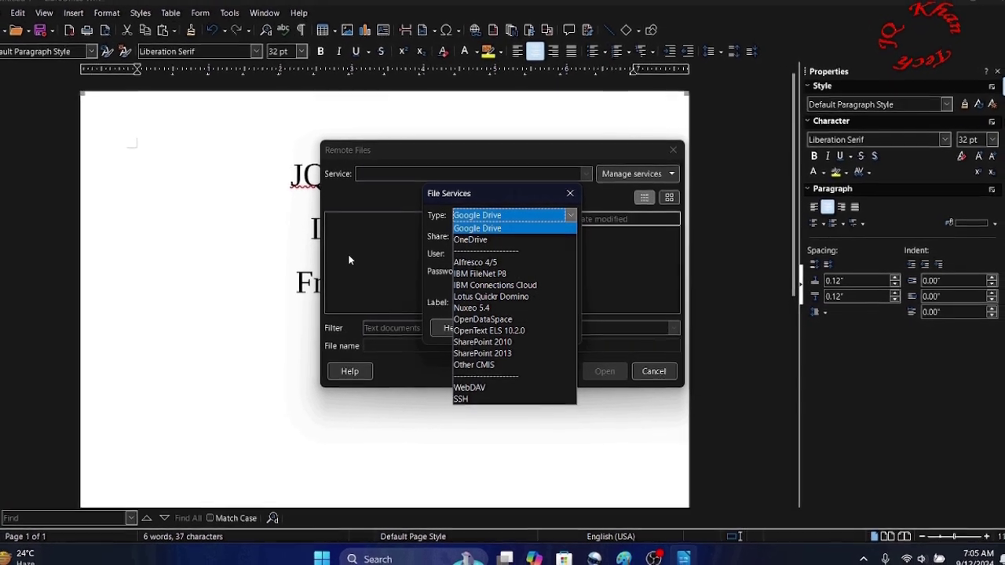
{"action": "key", "text": "Escape"}
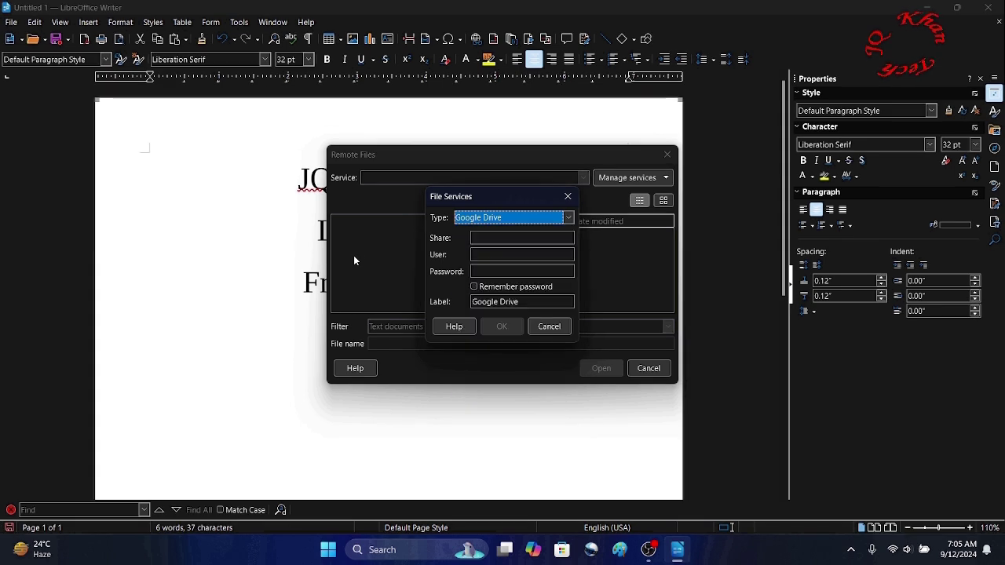
{"action": "left_click", "coordinate": [549, 326]}
{"action": "key", "text": "Escape"}
- Open myAgendaTemplate.ott from the recent documents and look through its pages
{"action": "left_click", "coordinate": [6, 26]}
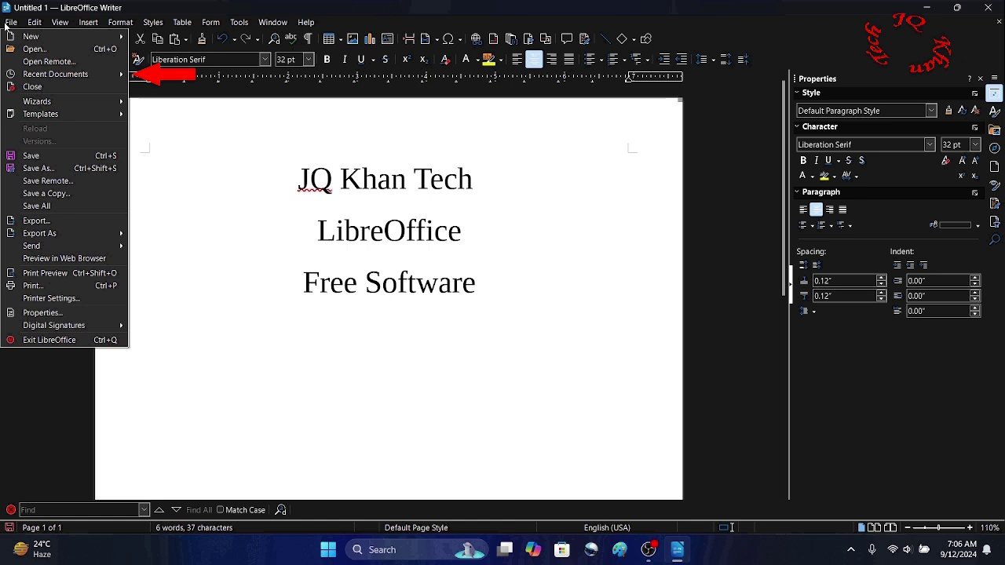
{"action": "mouse_move", "coordinate": [50, 80]}
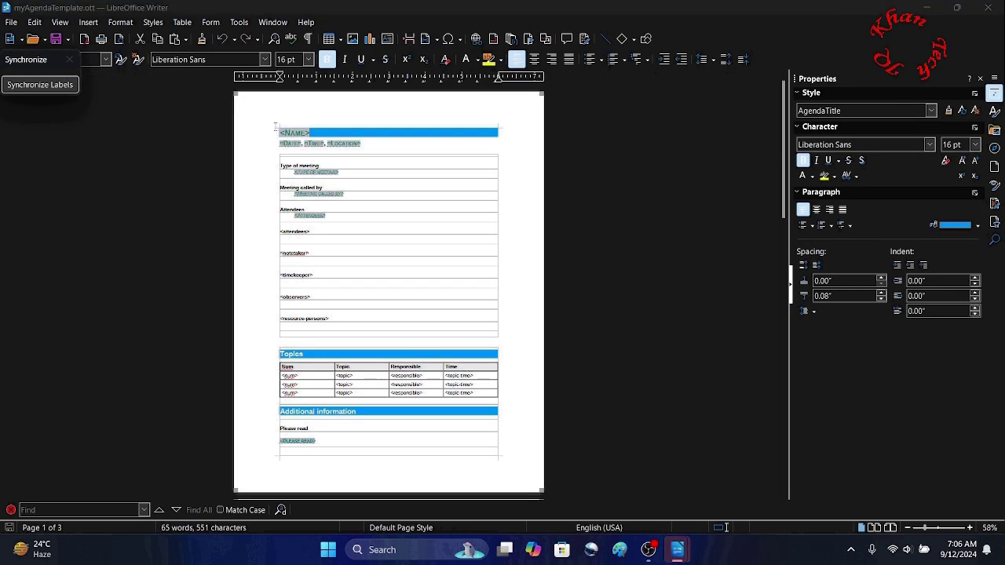
{"action": "scroll", "coordinate": [335, 170], "scroll_direction": "down", "scroll_amount": 6}
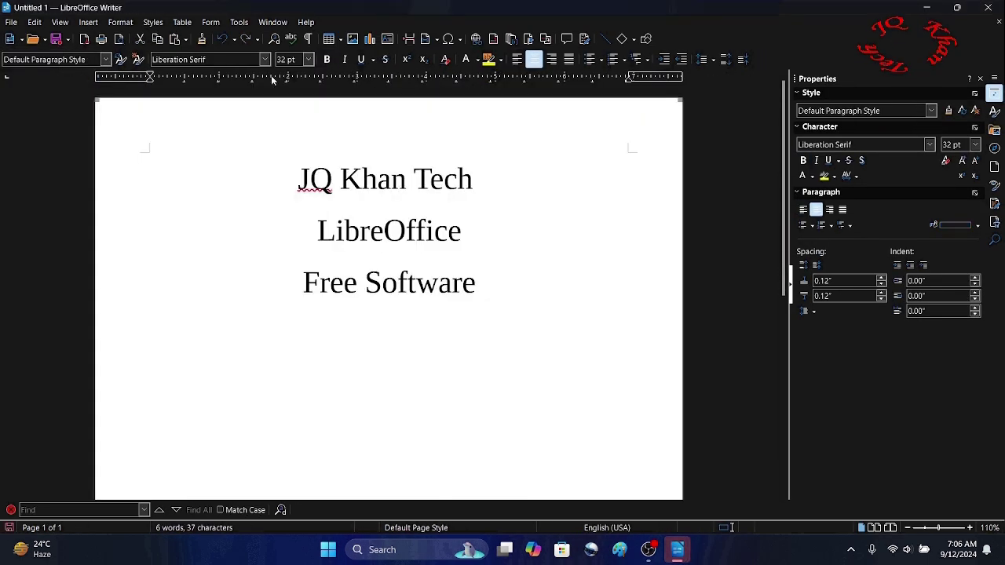
- Start the Agenda Wizard and go through its General Information, Headings to Include, Names and Agenda Items pages
{"action": "left_click", "coordinate": [11, 22]}
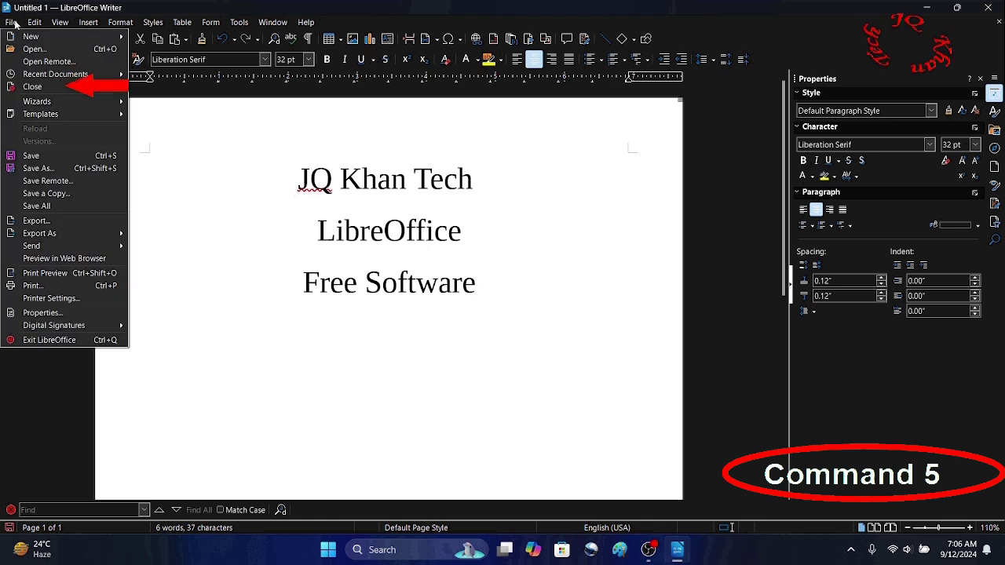
{"action": "mouse_move", "coordinate": [45, 102]}
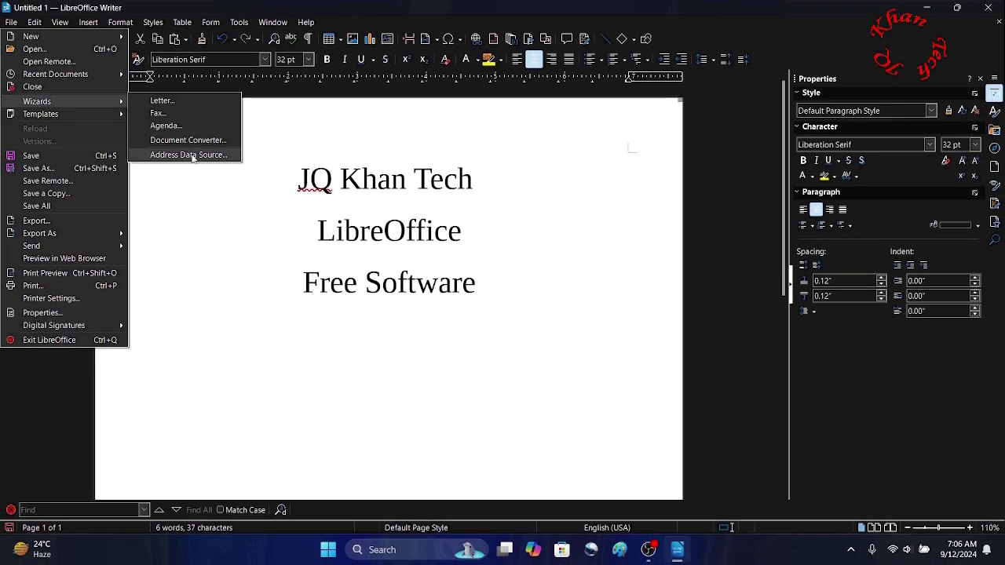
{"action": "left_click", "coordinate": [178, 128]}
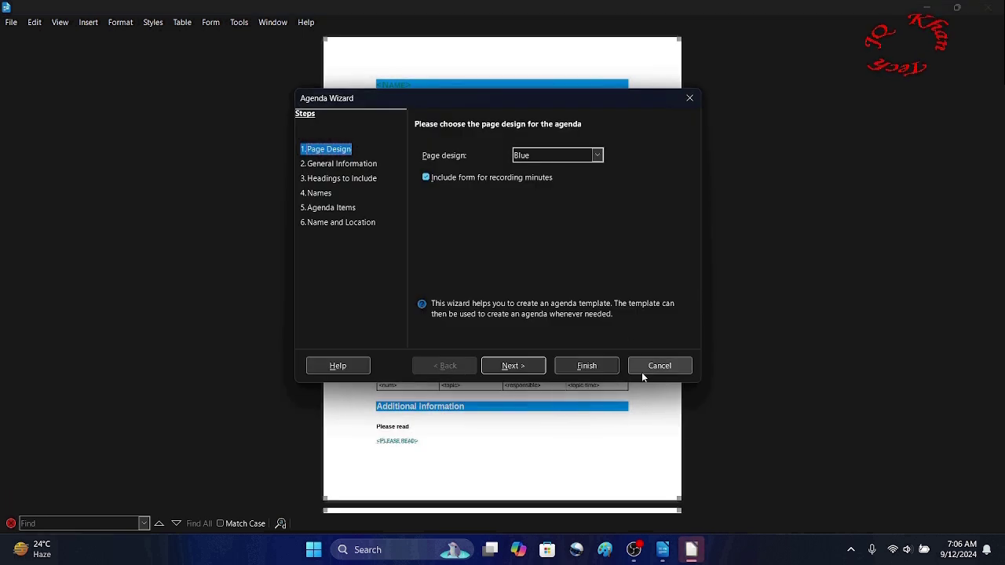
{"action": "left_click", "coordinate": [350, 165]}
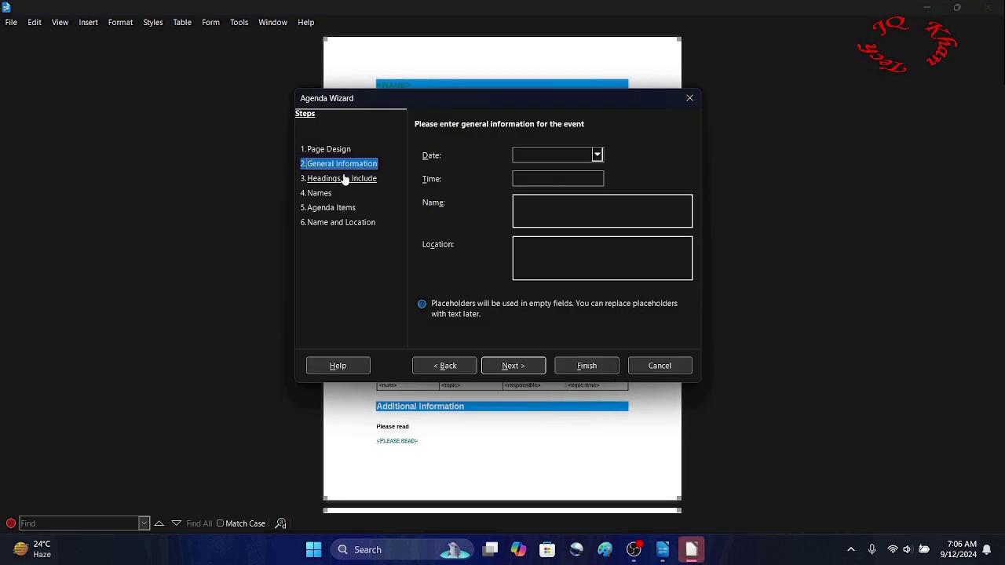
{"action": "left_click", "coordinate": [344, 178]}
{"action": "left_click", "coordinate": [319, 194]}
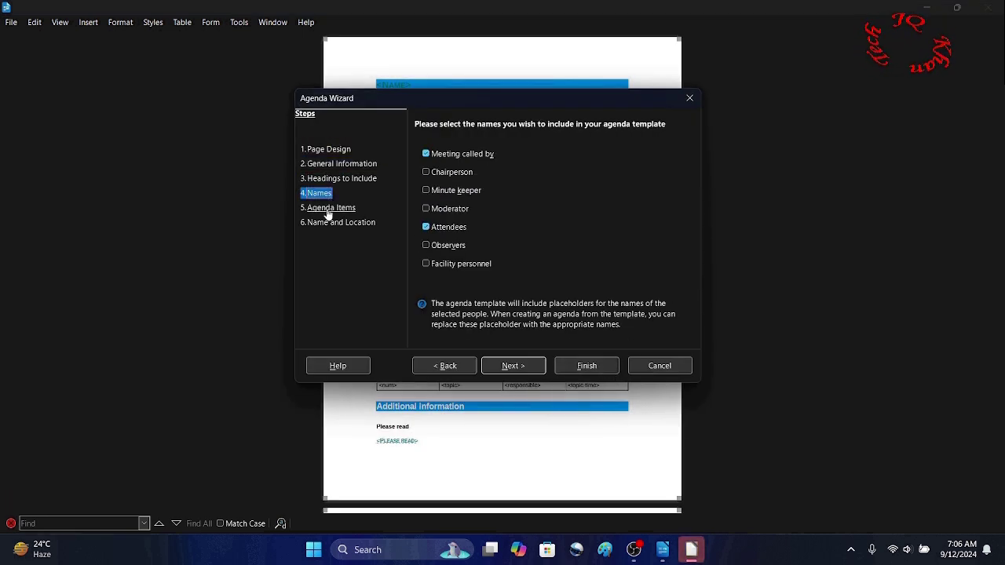
{"action": "left_click", "coordinate": [330, 208]}
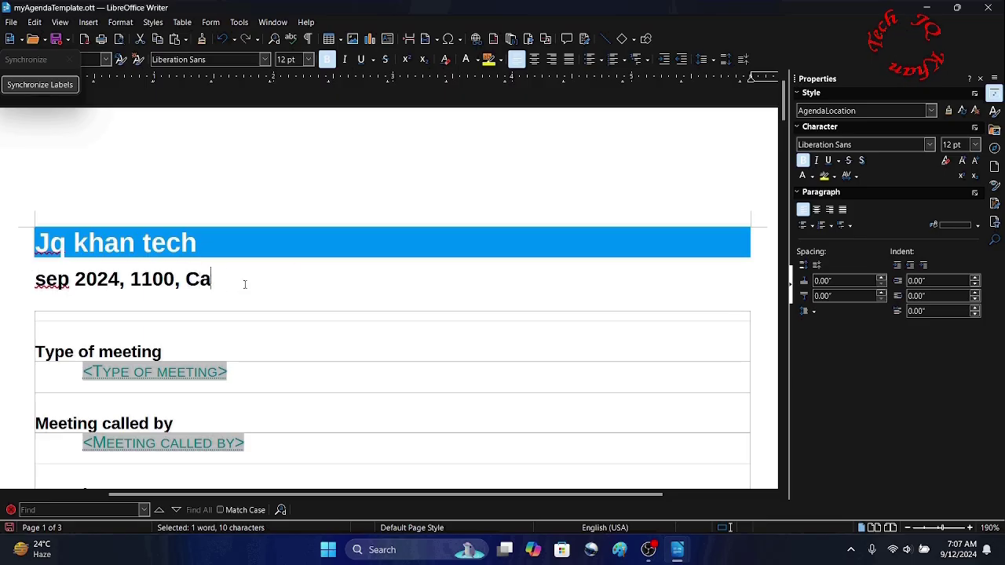
- Delete the table rows holding the attendees, notetaker and timekeeper placeholders from the agenda template, and close the template
{"action": "scroll", "coordinate": [244, 283], "scroll_direction": "down", "scroll_amount": 5}
{"action": "left_click_drag", "start_coordinate": [81, 259], "coordinate": [140, 475]}
{"action": "right_click", "coordinate": [189, 334]}
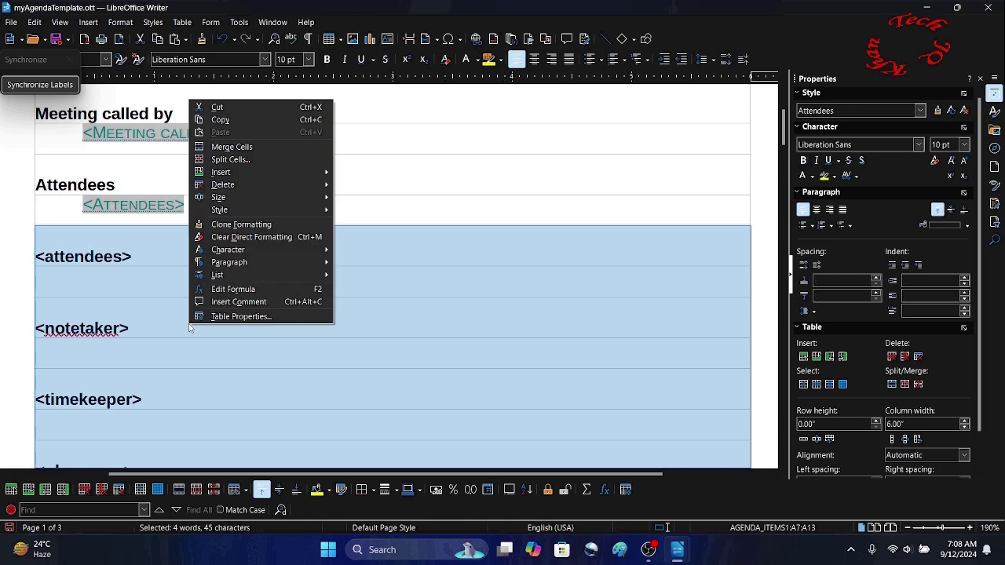
{"action": "mouse_move", "coordinate": [222, 184]}
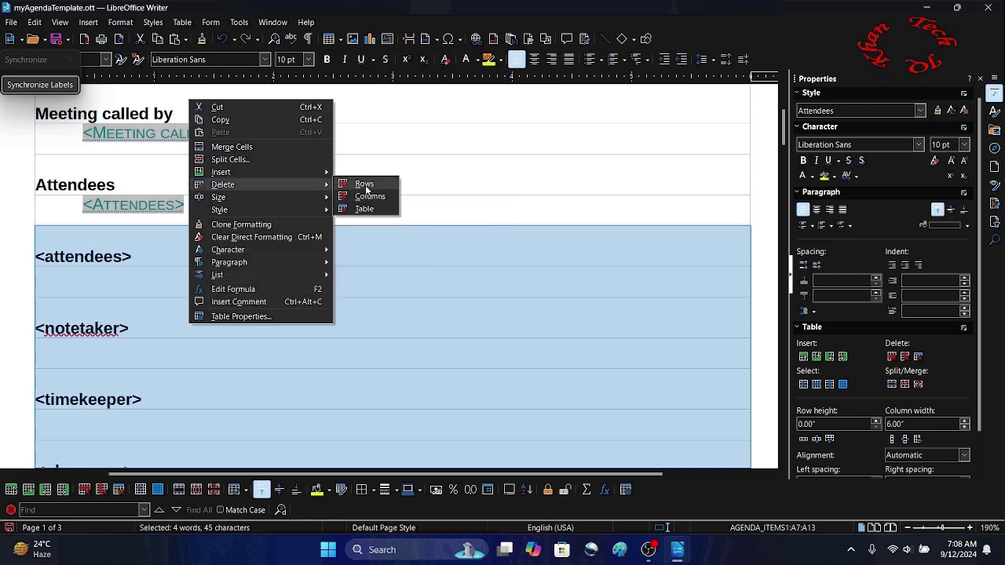
{"action": "left_click", "coordinate": [365, 185]}
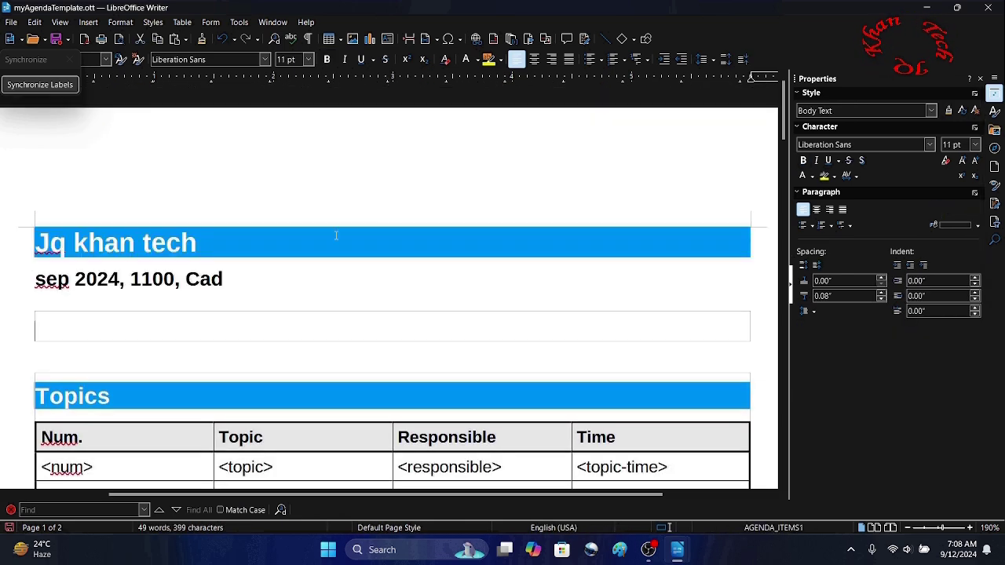
{"action": "left_click", "coordinate": [978, 15]}
{"action": "left_click", "coordinate": [544, 299]}
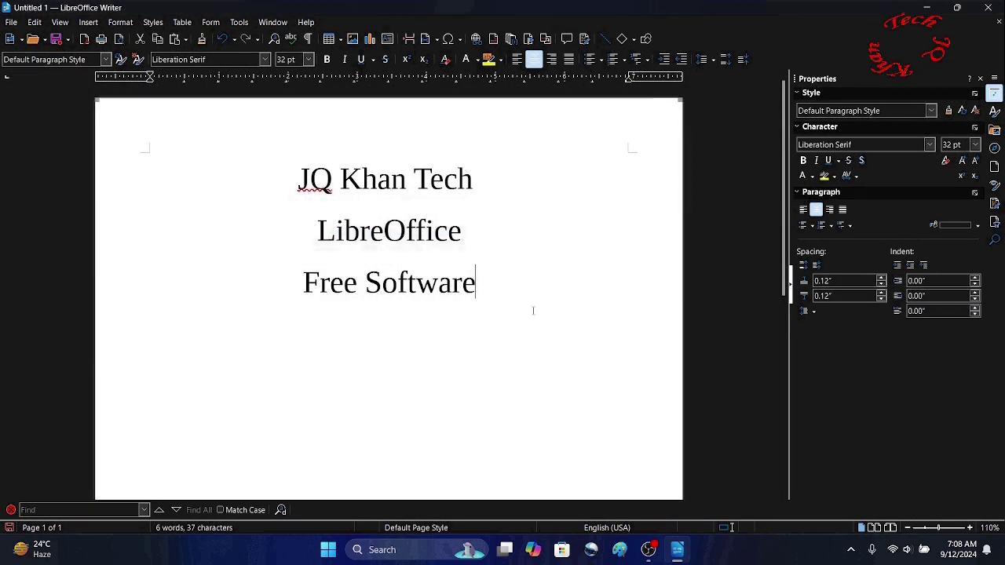
- Save the untitled text document to the Desktop as qq in Word 2007 (.docx) format
{"action": "left_click", "coordinate": [13, 25]}
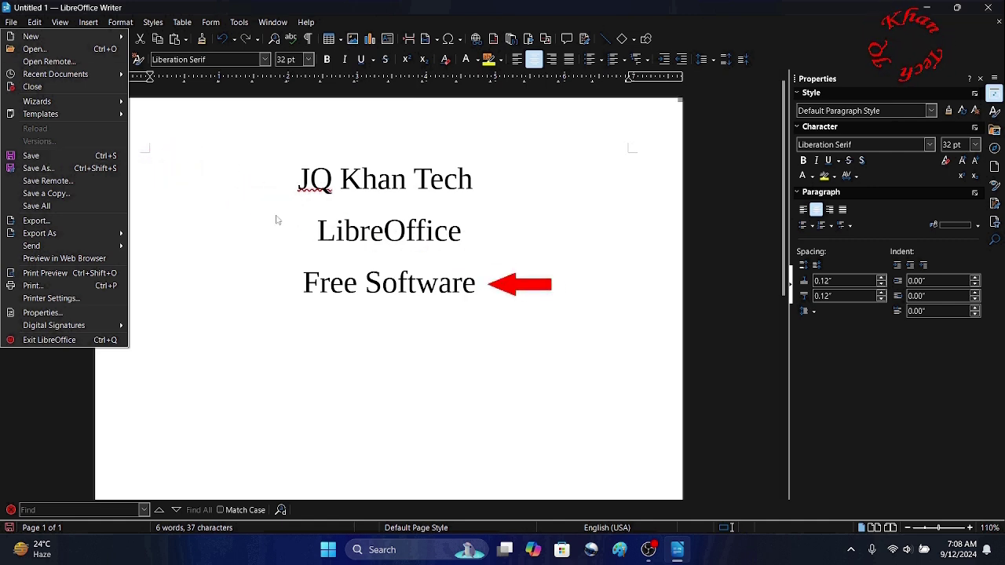
{"action": "left_click", "coordinate": [35, 167]}
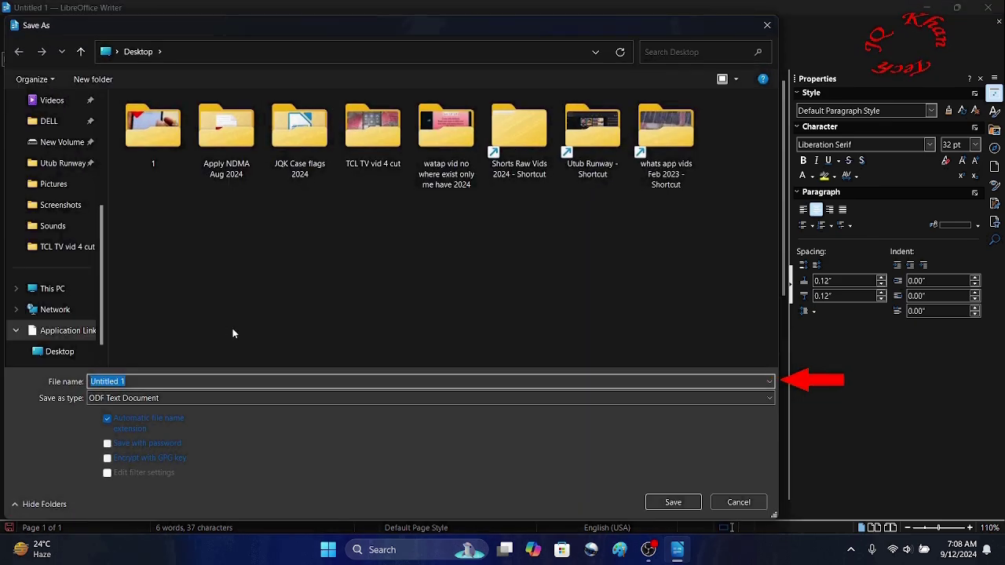
{"action": "left_click", "coordinate": [240, 399]}
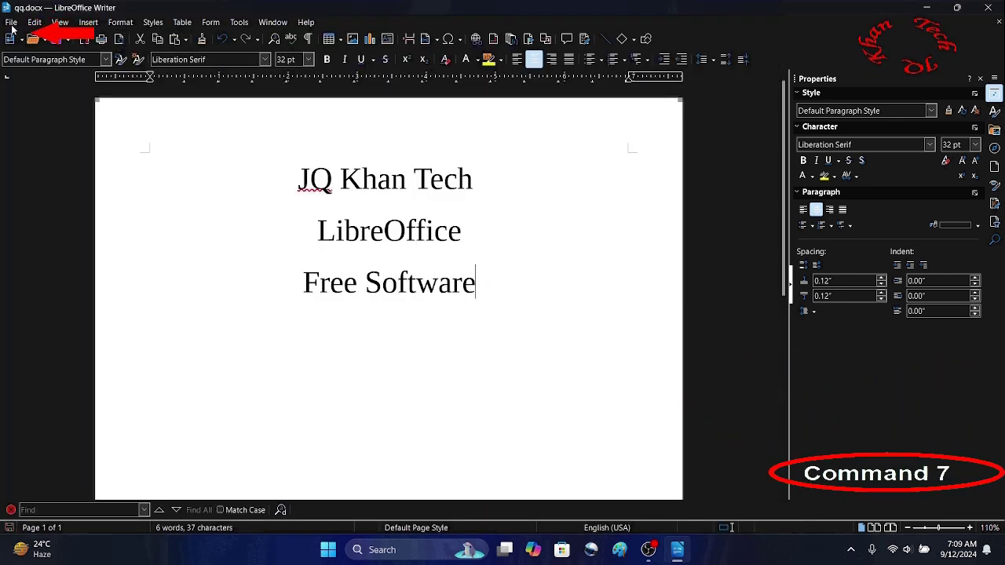
- Examine the Google Drive service fields offered when saving to a remote location, and cancel without adding a service
{"action": "left_click", "coordinate": [11, 22]}
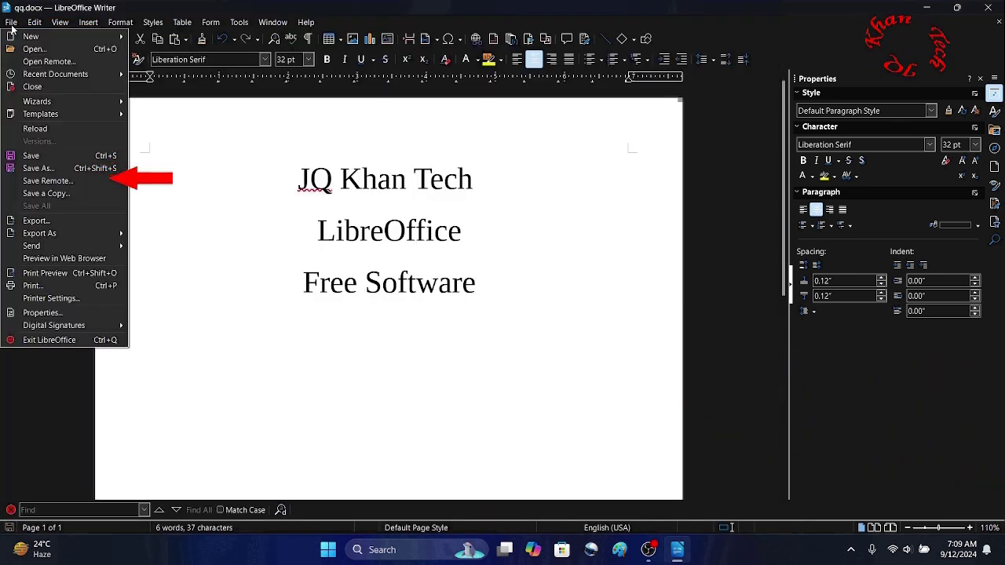
{"action": "left_click", "coordinate": [48, 181]}
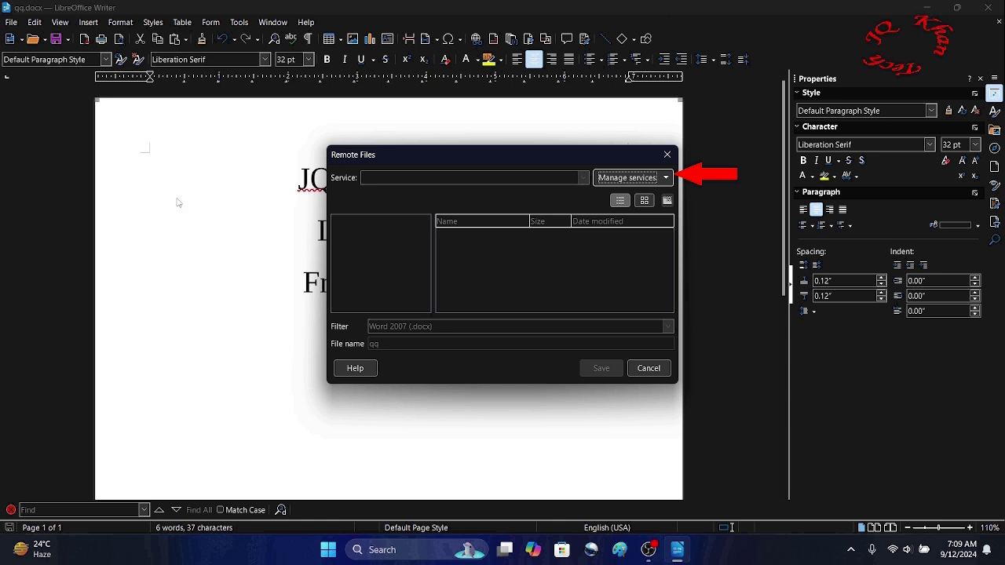
{"action": "left_click", "coordinate": [665, 179]}
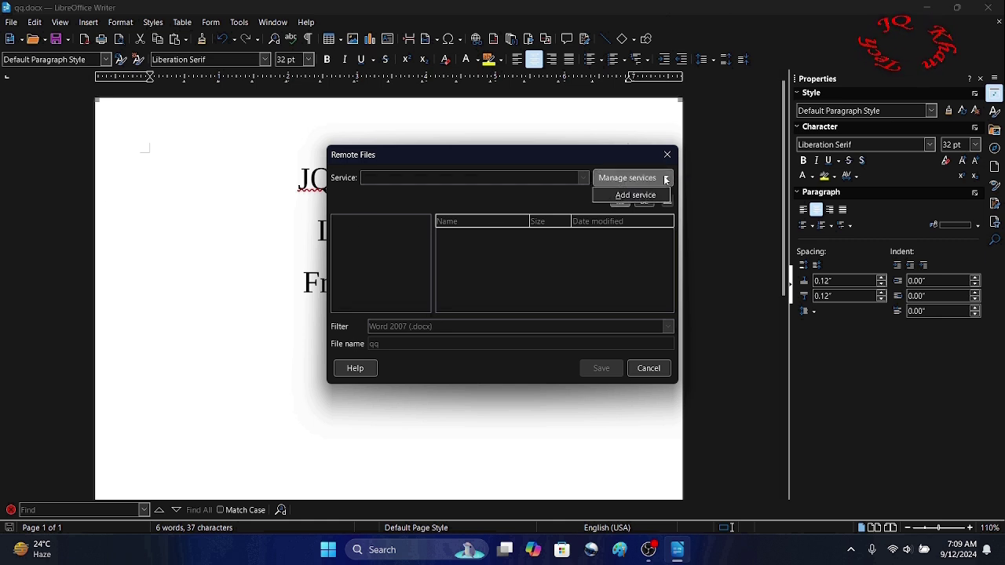
{"action": "left_click", "coordinate": [653, 195]}
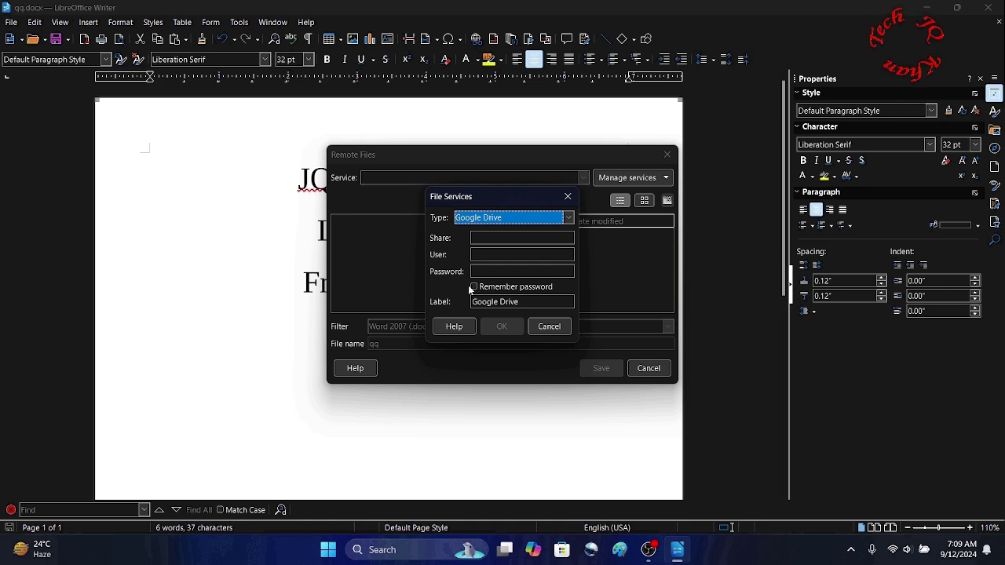
{"action": "left_click", "coordinate": [484, 240]}
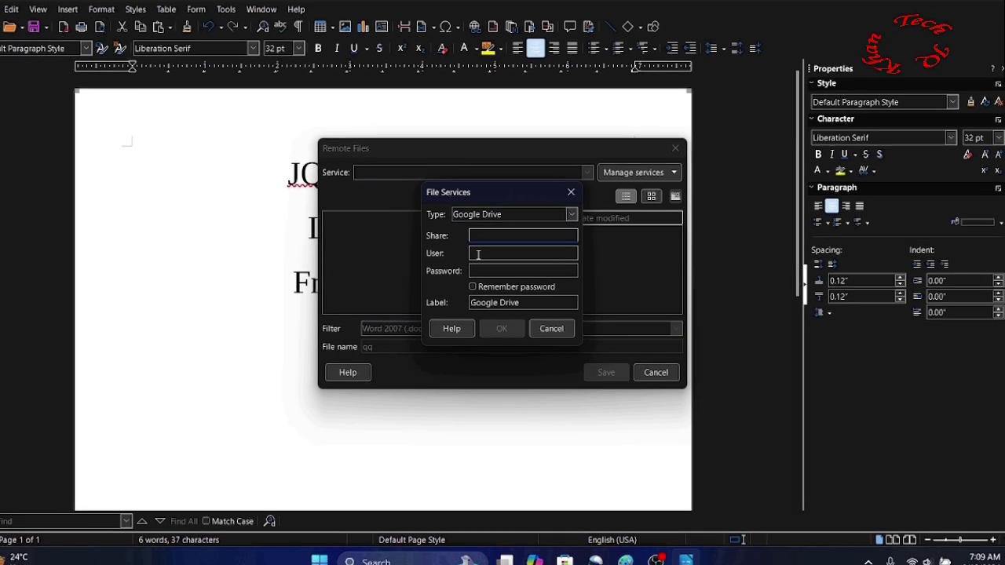
{"action": "left_click", "coordinate": [479, 255]}
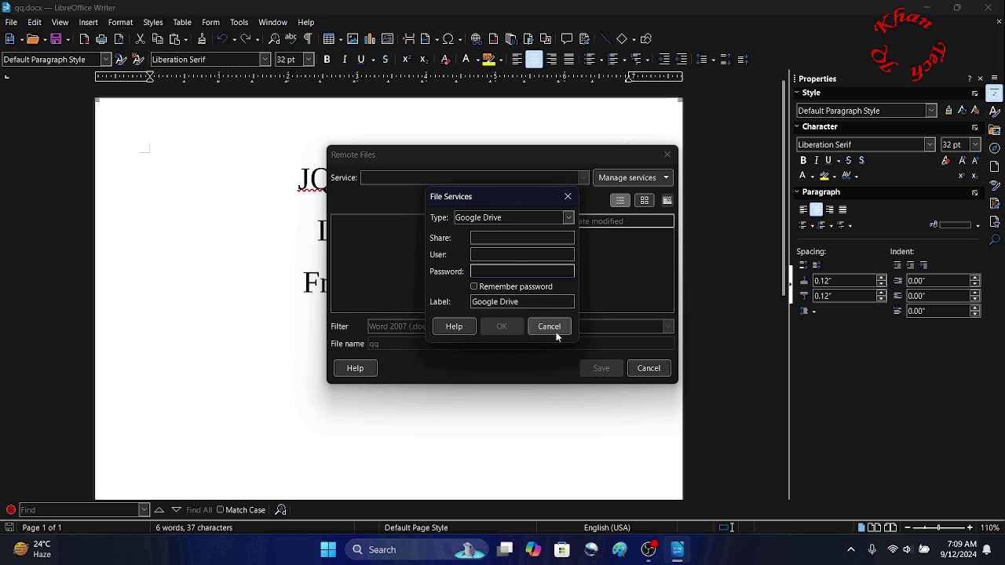
{"action": "left_click", "coordinate": [548, 326]}
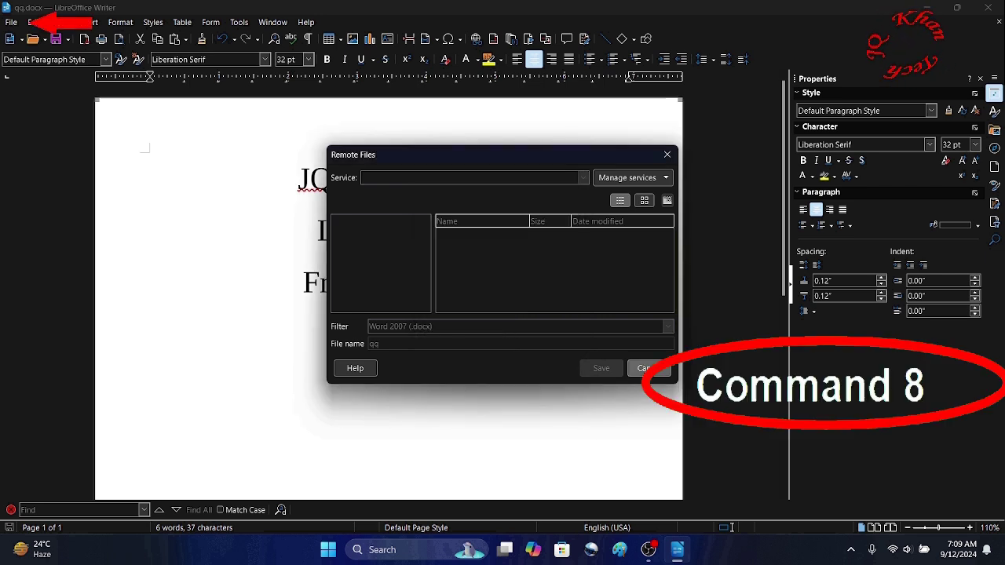
{"action": "key", "text": "Escape"}
- Save a copy of the document to the Desktop as w in Word 2007 format, and check the file on the desktop
{"action": "left_click", "coordinate": [10, 22]}
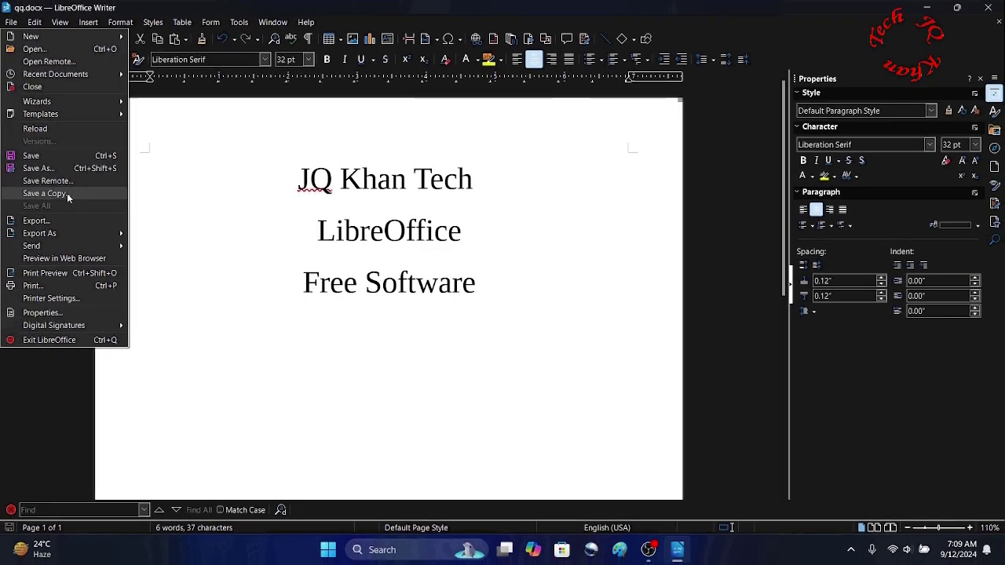
{"action": "left_click", "coordinate": [67, 193]}
{"action": "key", "text": "Return"}
{"action": "key", "text": "Escape"}
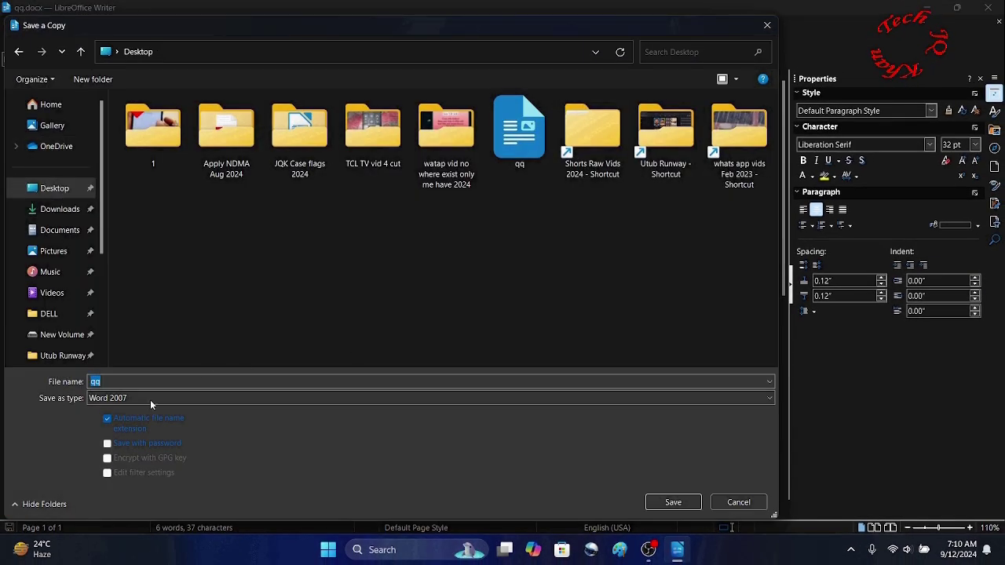
{"action": "type", "text": "w"}
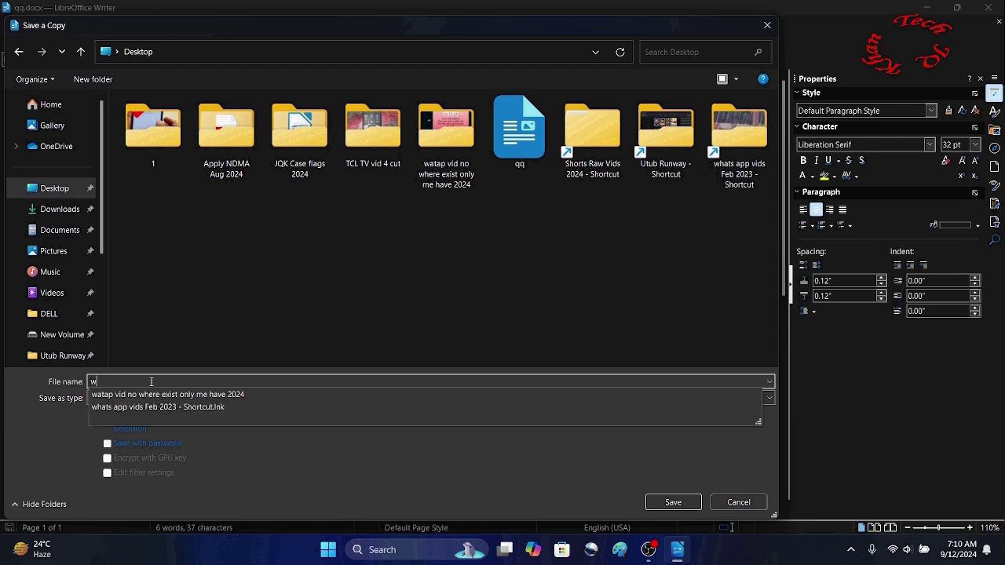
{"action": "left_click", "coordinate": [693, 507]}
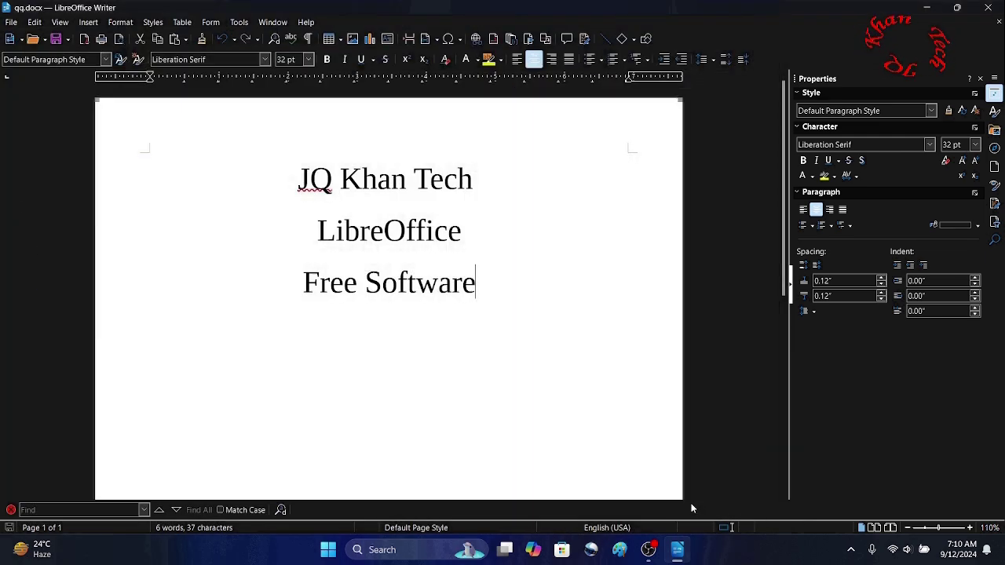
{"action": "key", "text": "super+d"}
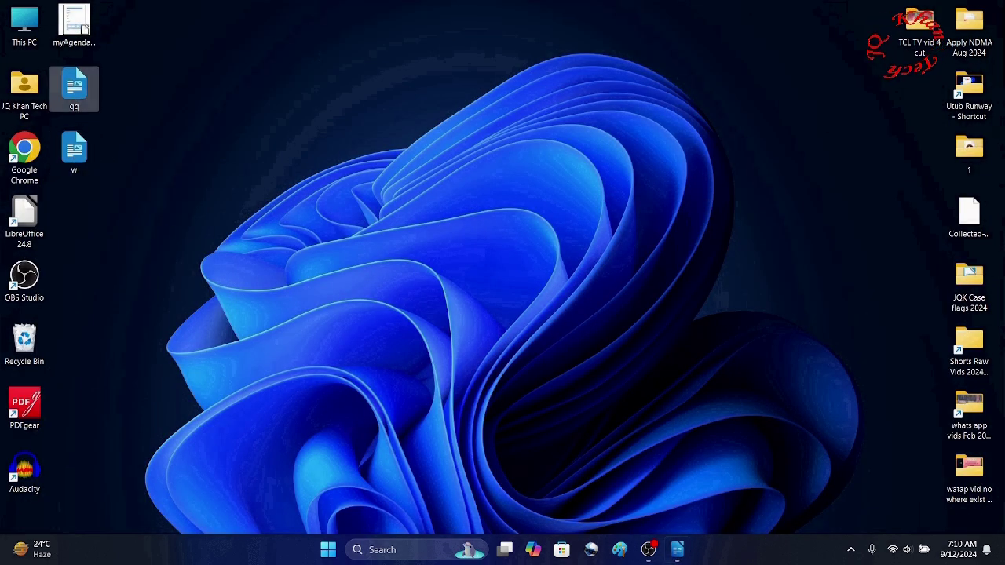
{"action": "left_click", "coordinate": [678, 551]}
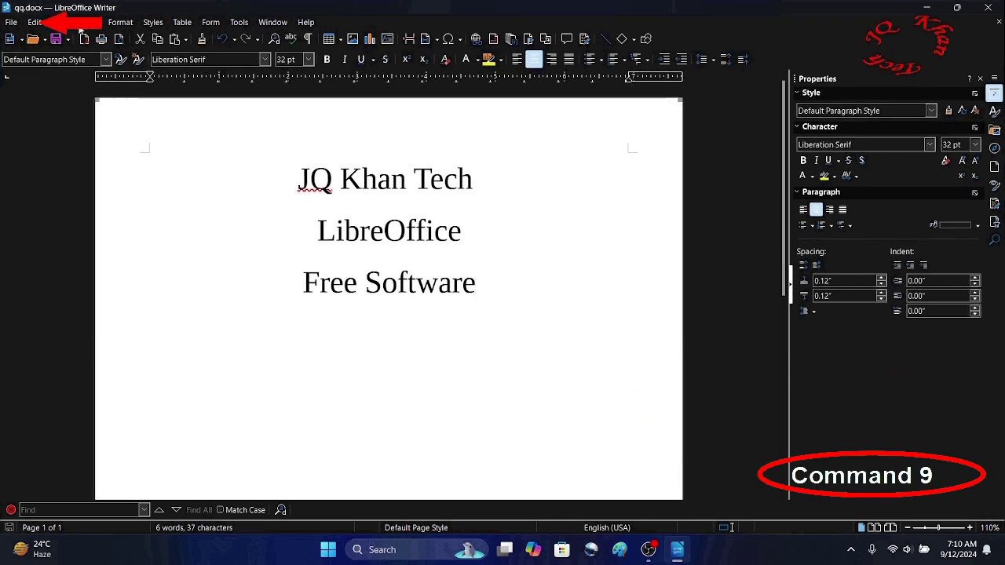
- Examine the file formats available for exporting the document, and cancel without exporting
{"action": "left_click", "coordinate": [11, 22]}
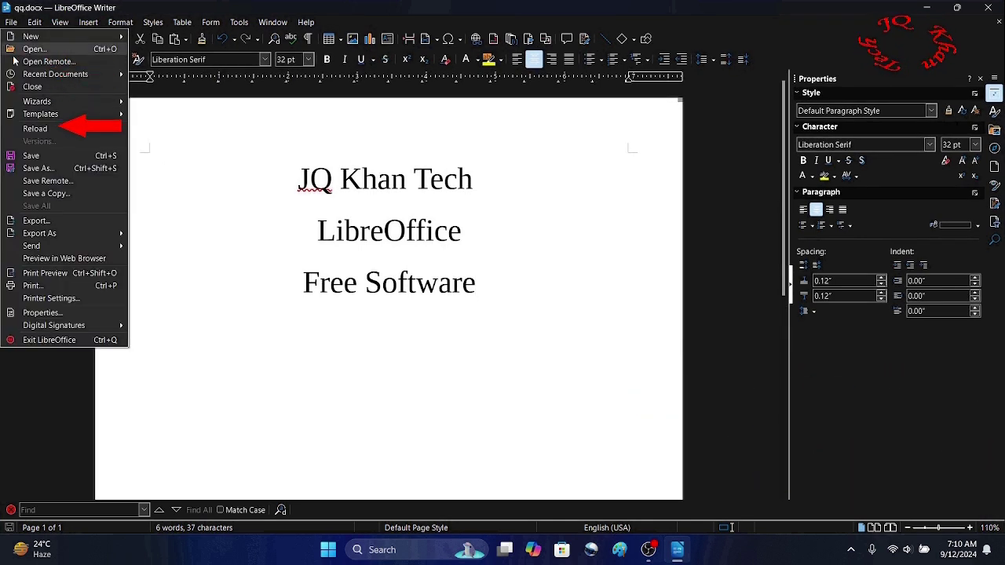
{"action": "left_click", "coordinate": [48, 223]}
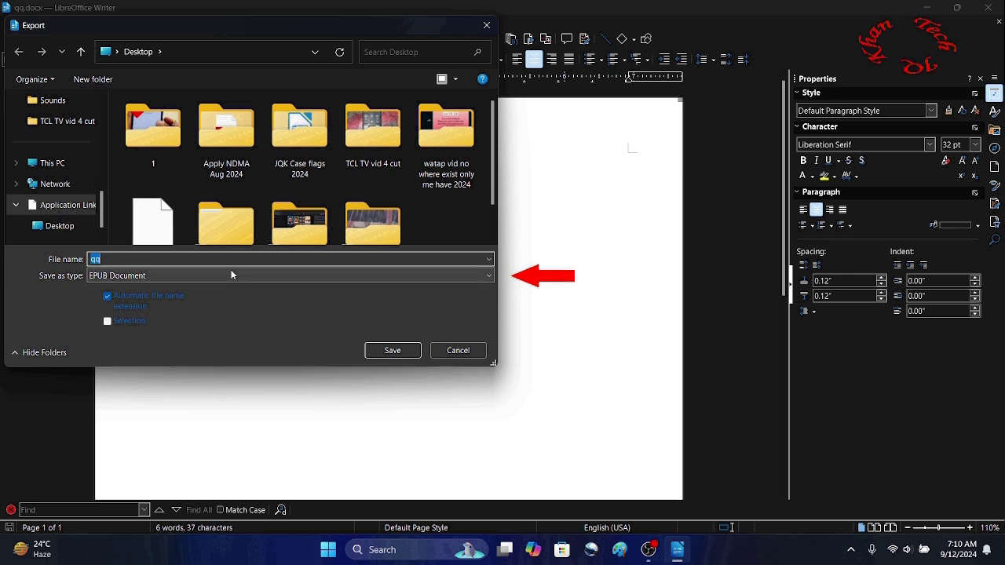
{"action": "left_click", "coordinate": [232, 275]}
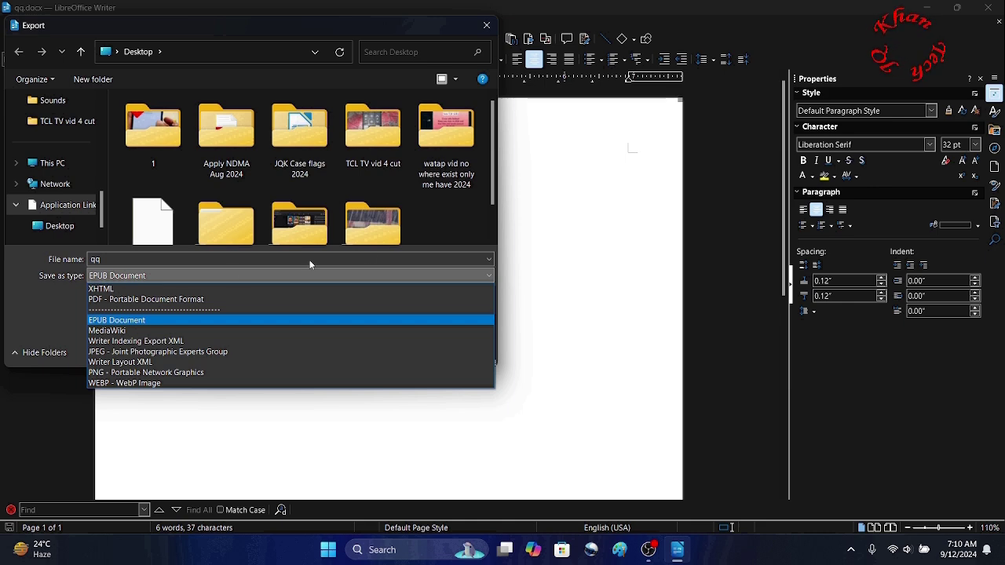
{"action": "left_click", "coordinate": [486, 27]}
{"action": "left_click", "coordinate": [486, 27]}
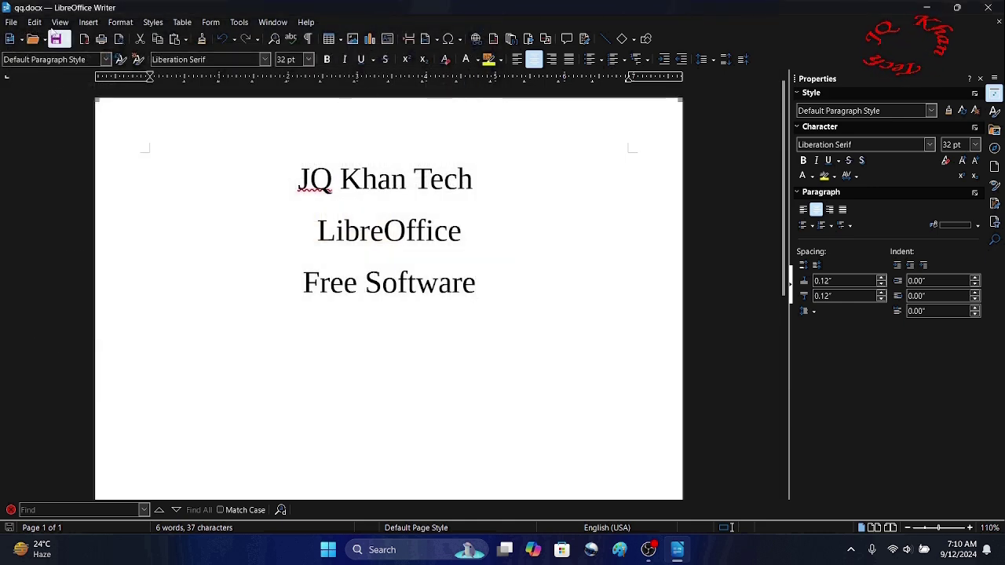
- Export the document directly as a PDF to the Desktop with the file name PDF test file
{"action": "left_click", "coordinate": [11, 22]}
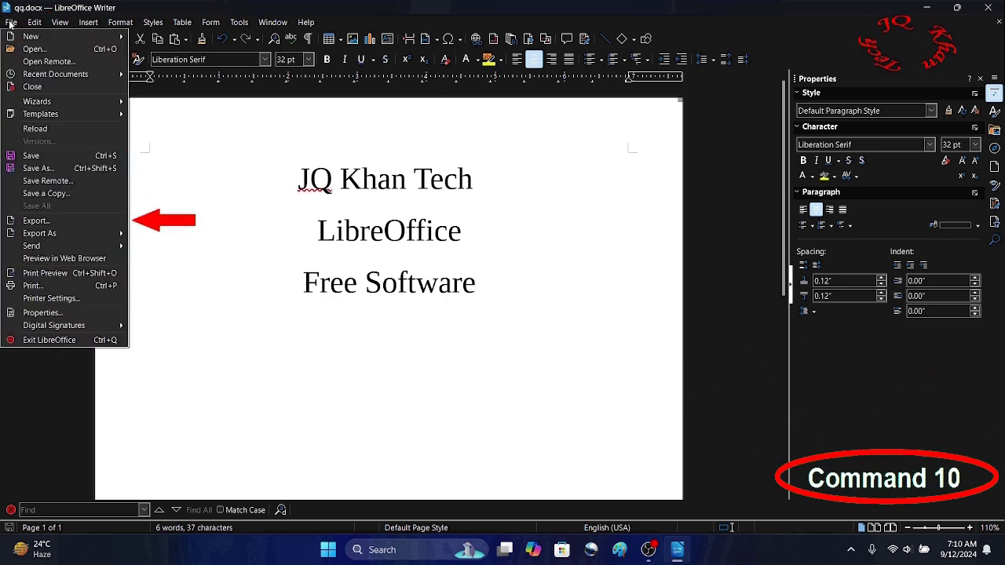
{"action": "mouse_move", "coordinate": [55, 233]}
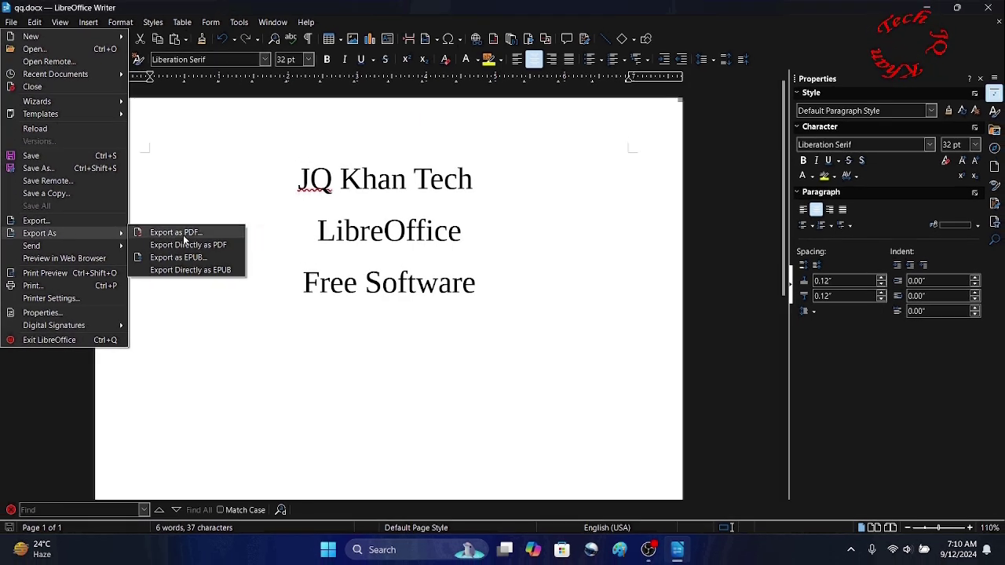
{"action": "left_click", "coordinate": [225, 244]}
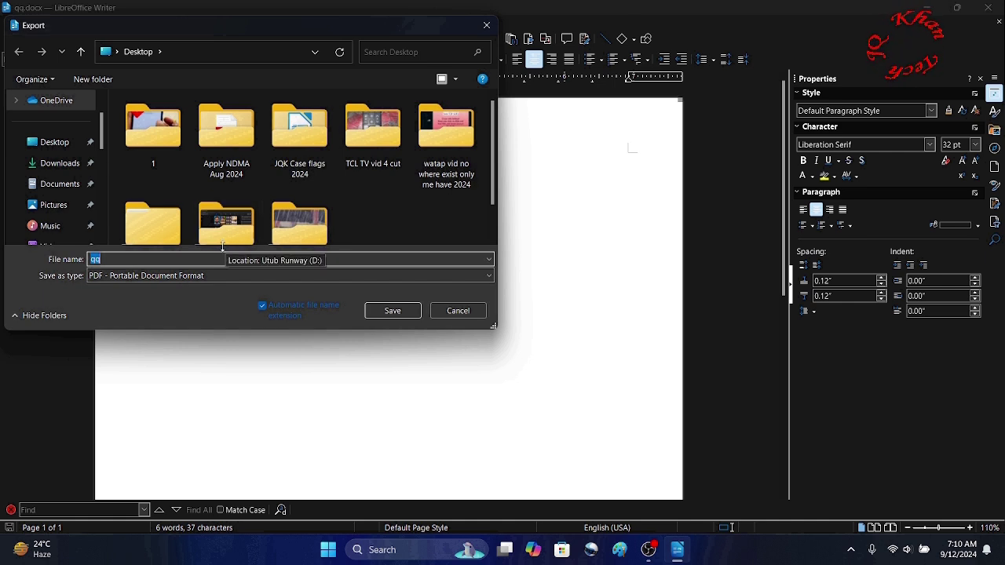
{"action": "type", "text": "P"}
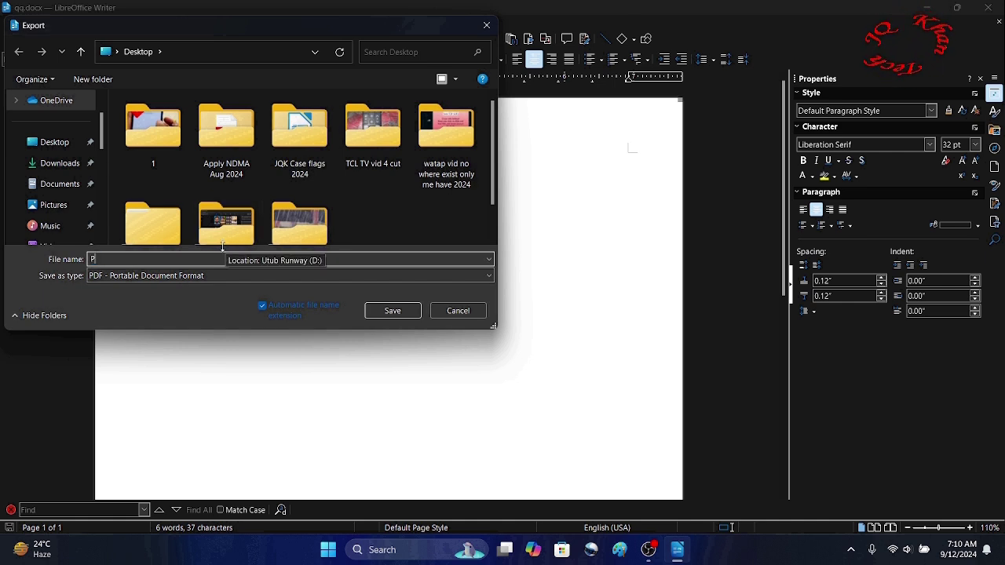
{"action": "type", "text": "DF tes"}
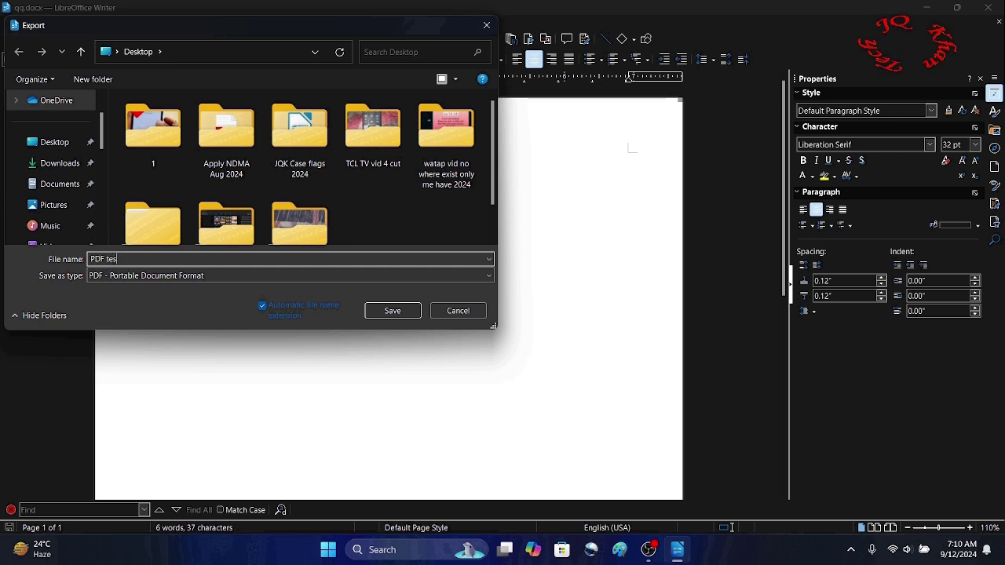
{"action": "type", "text": "t file"}
{"action": "key", "text": "Return"}
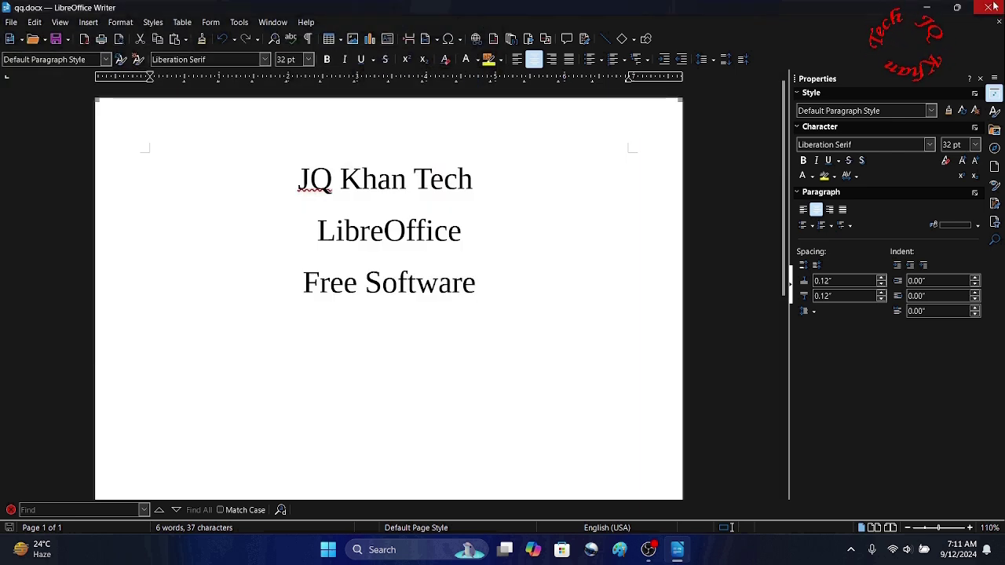
- Open PDF test file from the desktop and check its three lines of text
{"action": "left_click", "coordinate": [935, 8]}
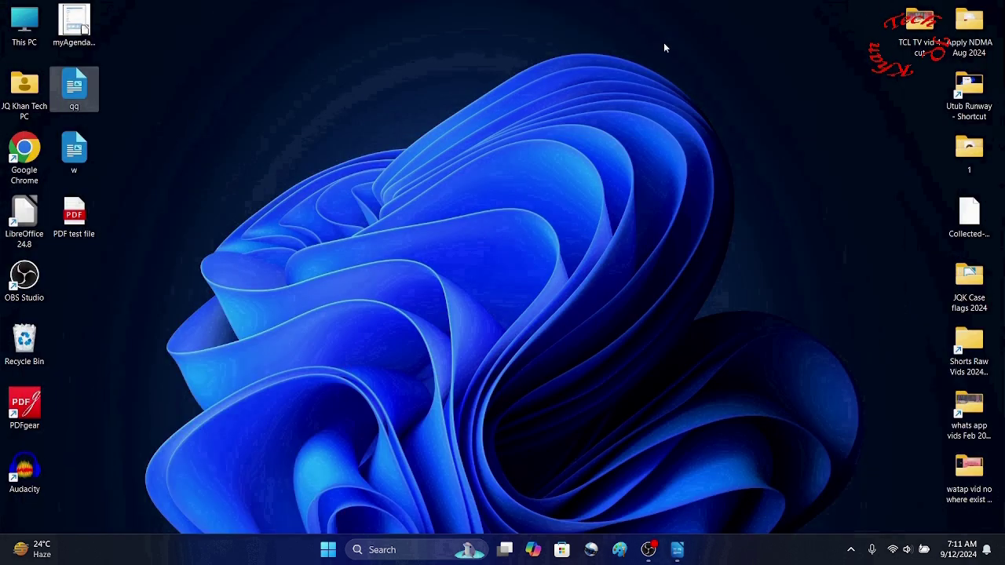
{"action": "double_click", "coordinate": [78, 213]}
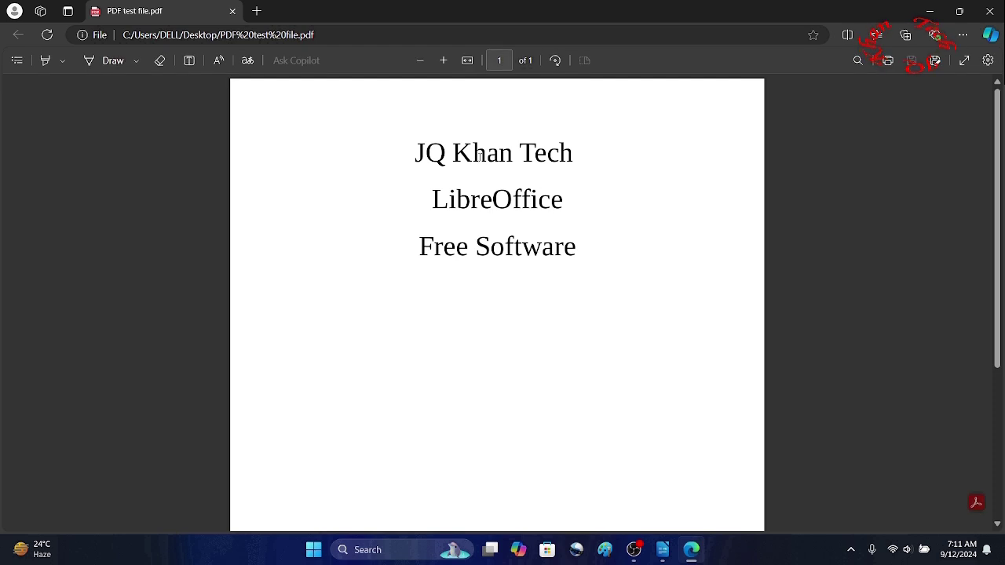
{"action": "left_click_drag", "start_coordinate": [577, 194], "coordinate": [559, 299]}
{"action": "left_click", "coordinate": [600, 259]}
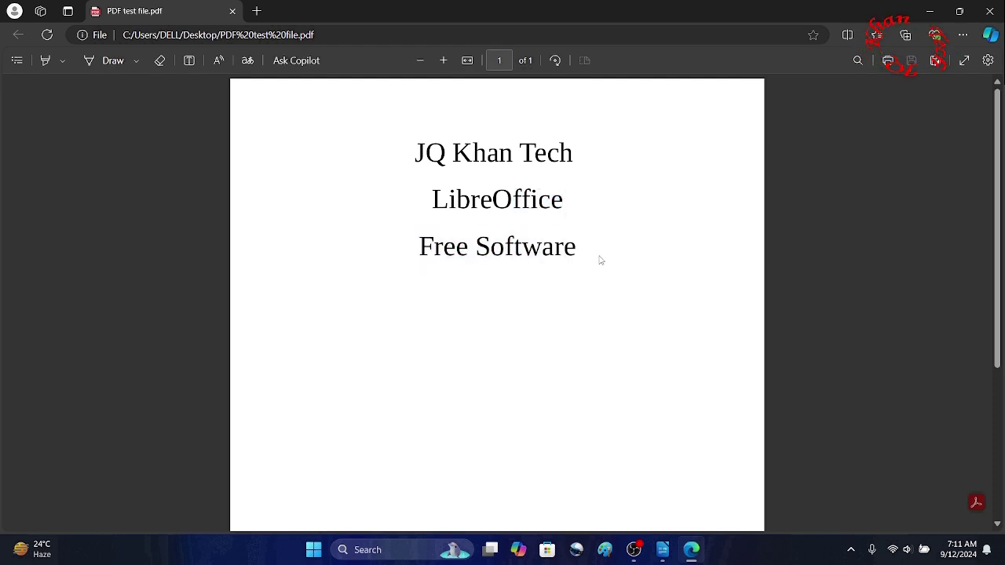
- Try adding "let me add more text" below the last PDF line in larger black letters with adjusted spacing, and delete it
{"action": "left_click", "coordinate": [189, 61]}
{"action": "left_click", "coordinate": [484, 321]}
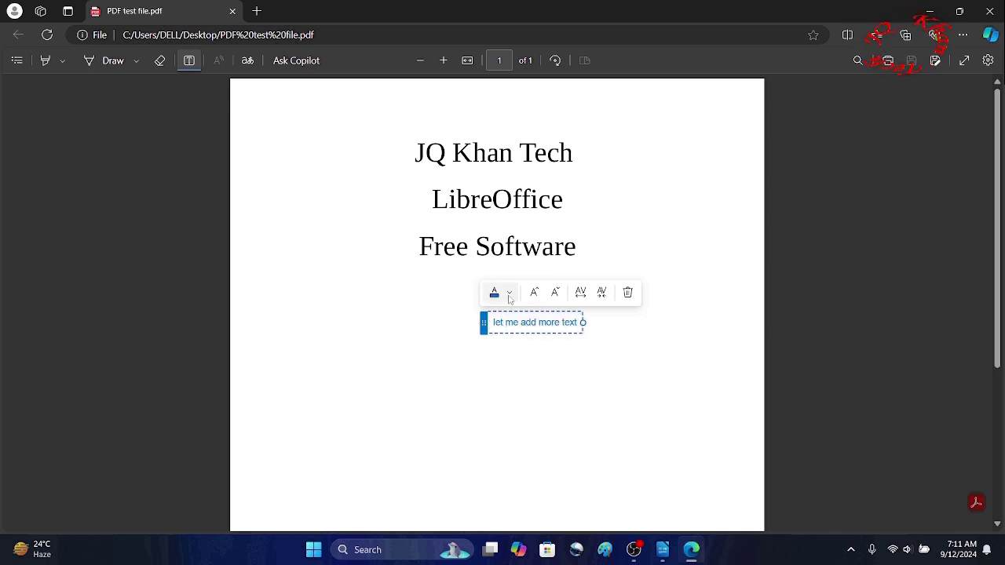
{"action": "left_click", "coordinate": [509, 292]}
{"action": "left_click", "coordinate": [499, 262]}
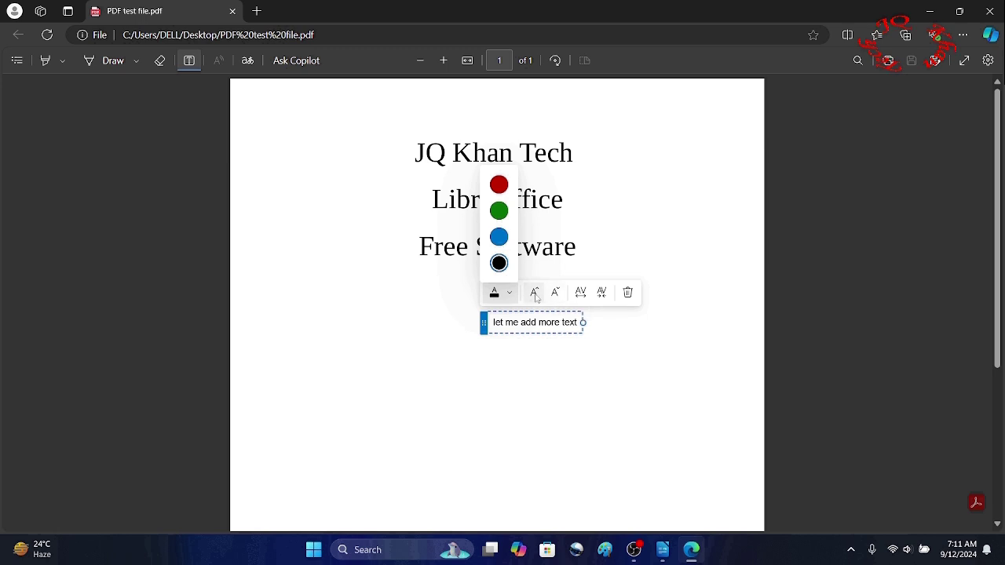
{"action": "left_click", "coordinate": [534, 292]}
{"action": "left_click", "coordinate": [534, 292]}
{"action": "left_click", "coordinate": [582, 295]}
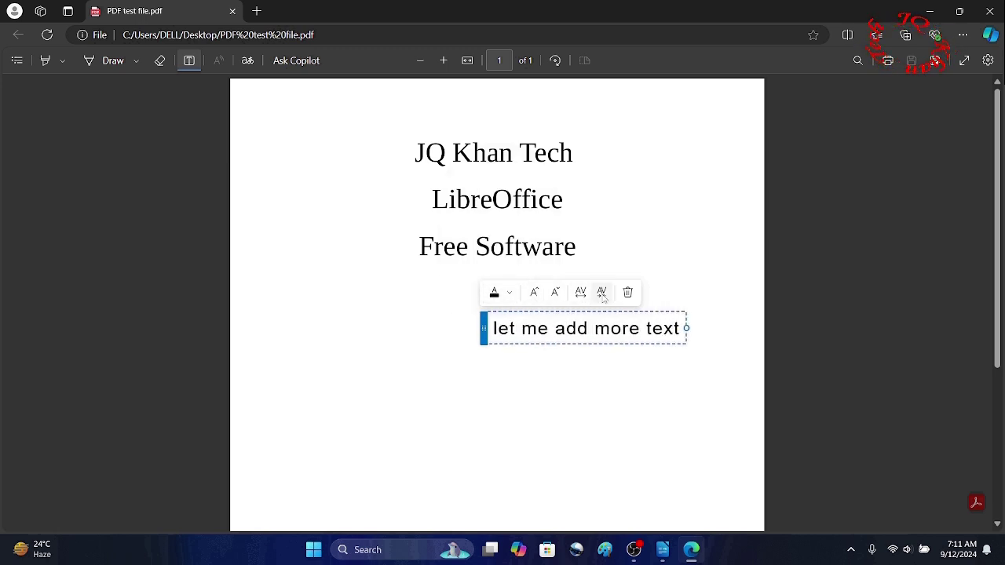
{"action": "left_click", "coordinate": [601, 293]}
{"action": "left_click", "coordinate": [601, 293]}
{"action": "left_click", "coordinate": [628, 293]}
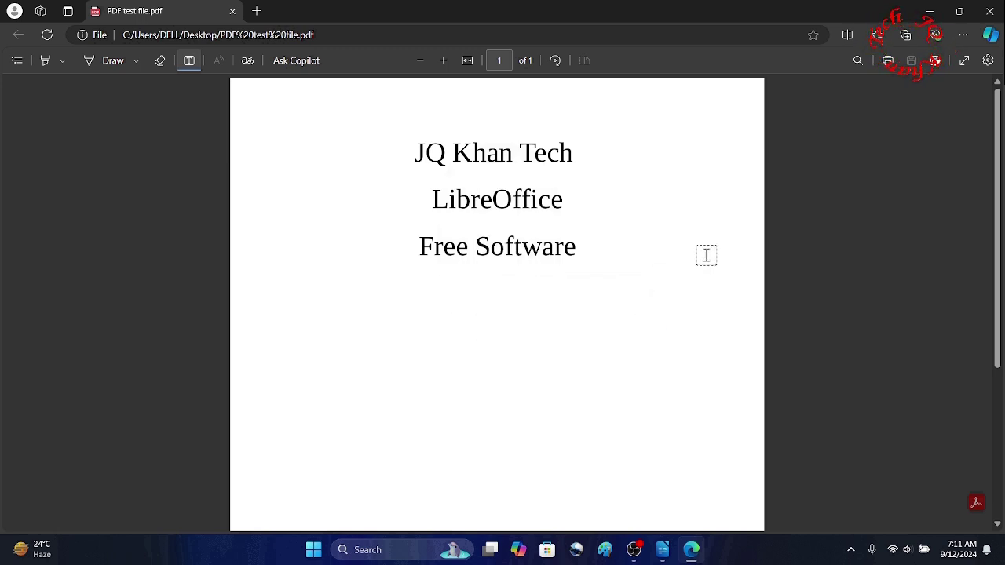
- Draw a freehand signature below the PDF's text, save and close the file, and reopen it from the desktop
{"action": "left_click", "coordinate": [110, 61]}
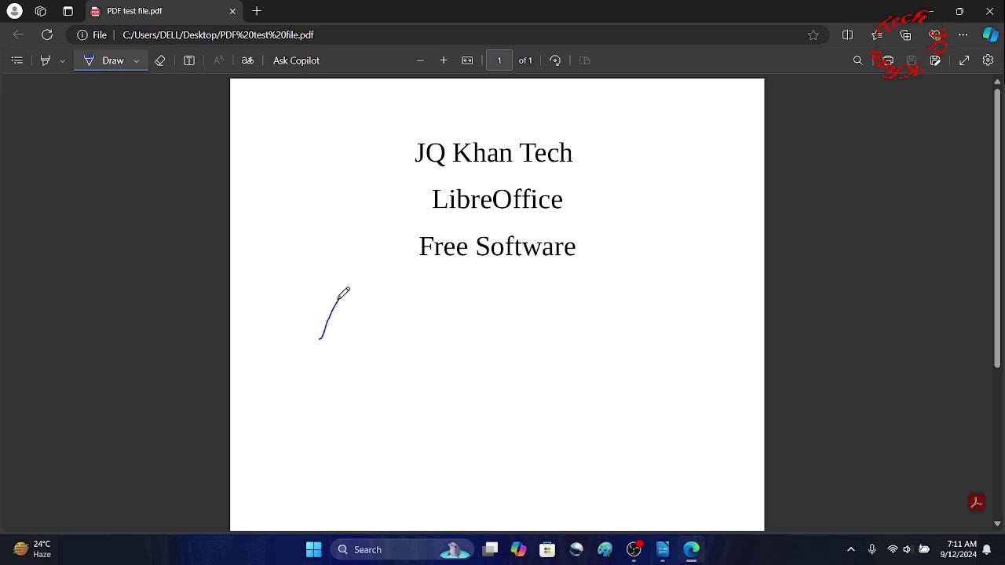
{"action": "mouse_move", "coordinate": [343, 293]}
{"action": "left_mouse_down"}
{"action": "mouse_move", "coordinate": [359, 345]}
{"action": "mouse_move", "coordinate": [461, 360]}
{"action": "left_mouse_up"}
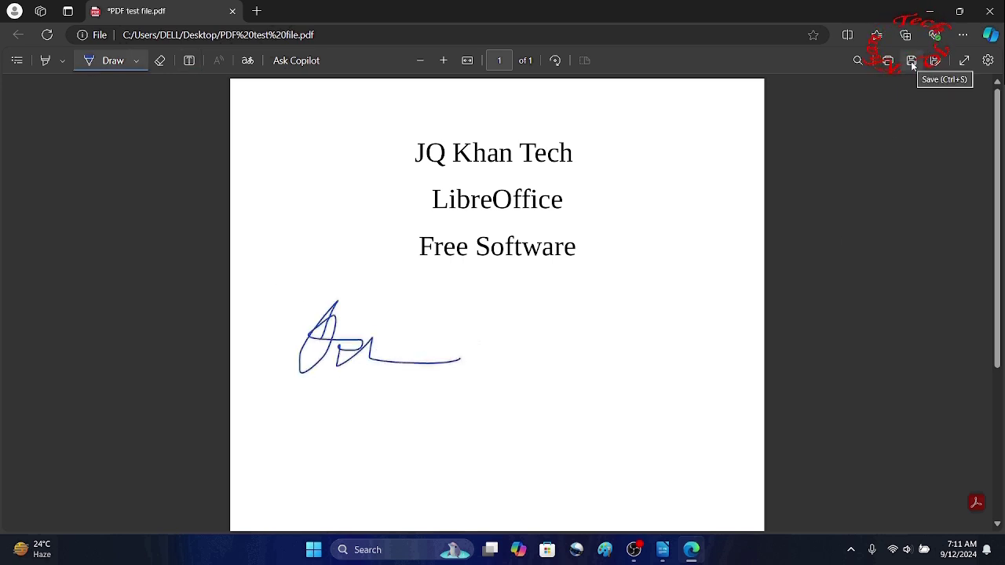
{"action": "left_click", "coordinate": [989, 11]}
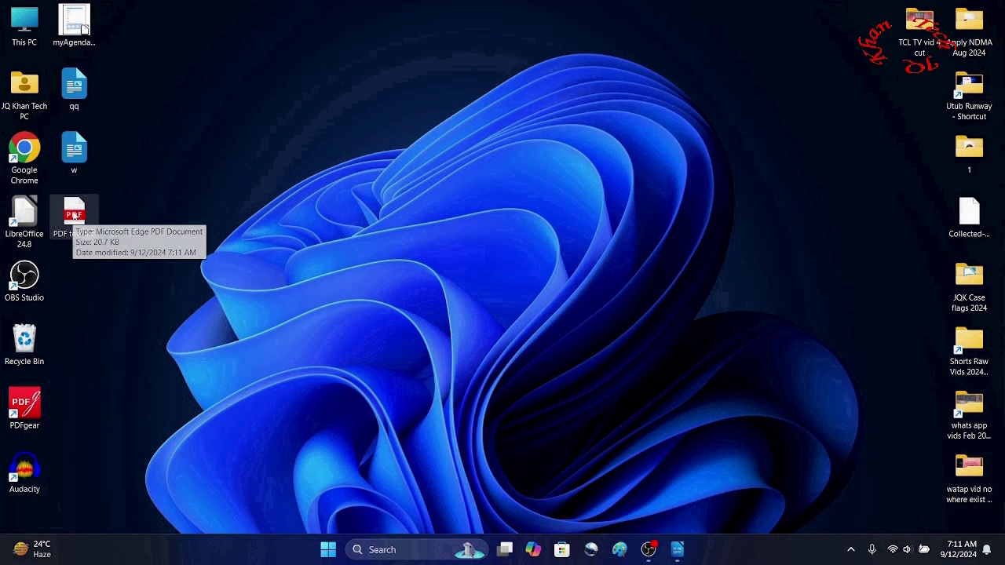
{"action": "double_click", "coordinate": [72, 210]}
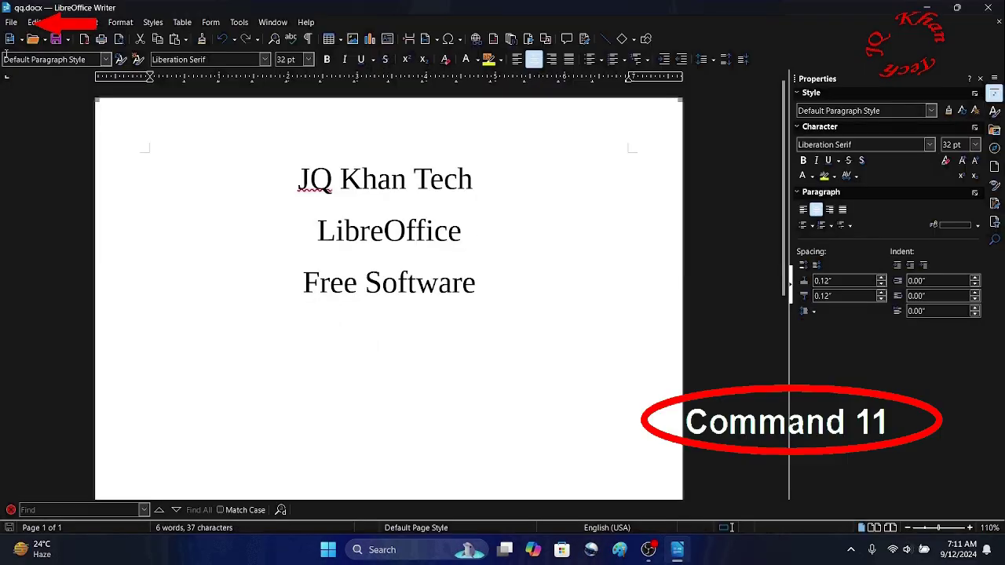
- Look at the Send options for the Writer document, and preview the document in the web browser
{"action": "left_click", "coordinate": [10, 23]}
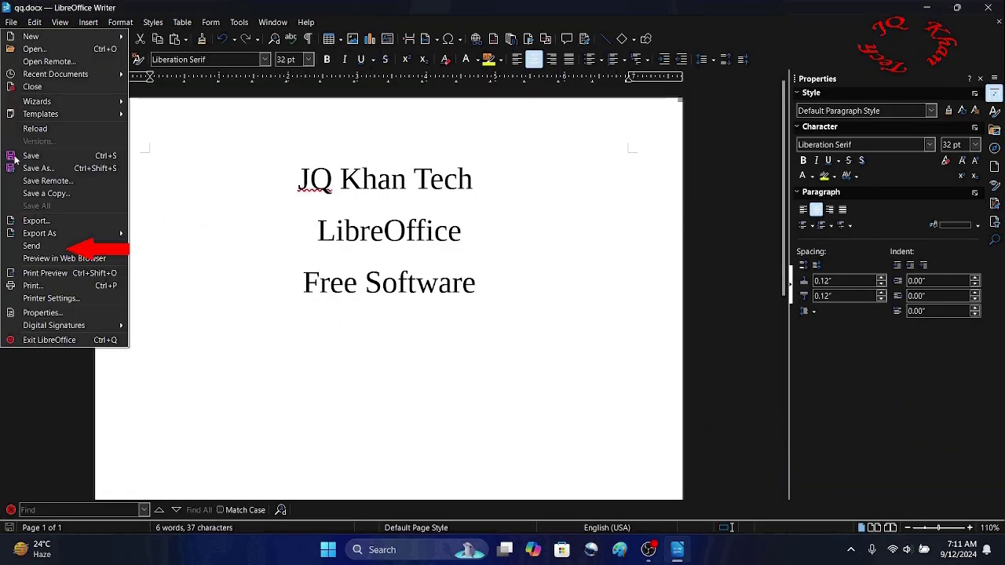
{"action": "mouse_move", "coordinate": [47, 246]}
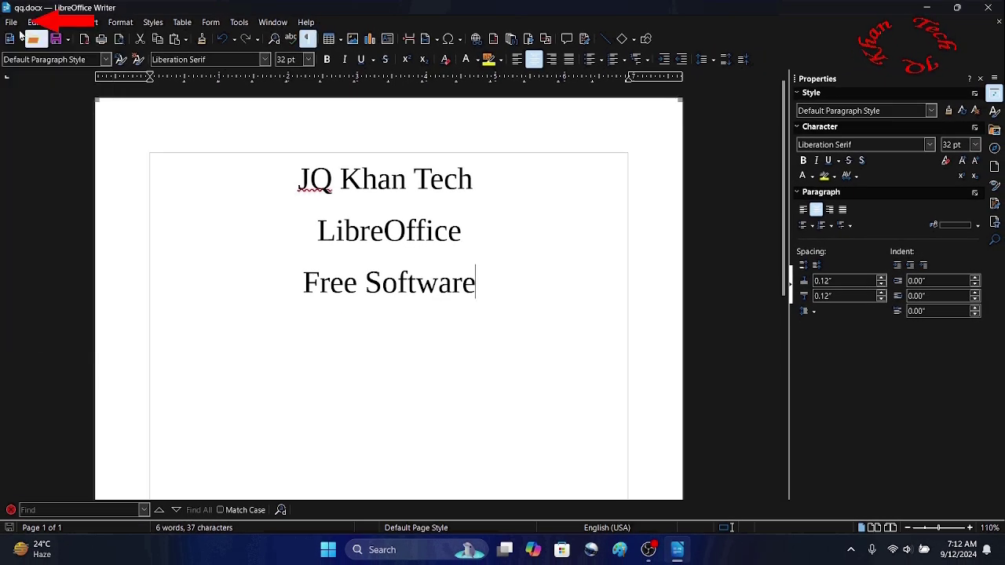
{"action": "left_click", "coordinate": [8, 20]}
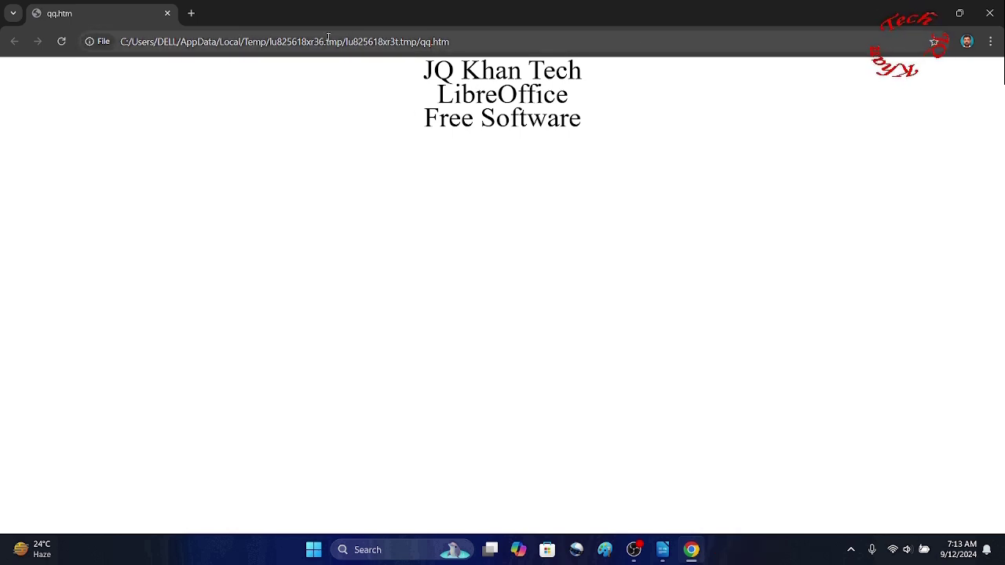
{"action": "left_click", "coordinate": [990, 13]}
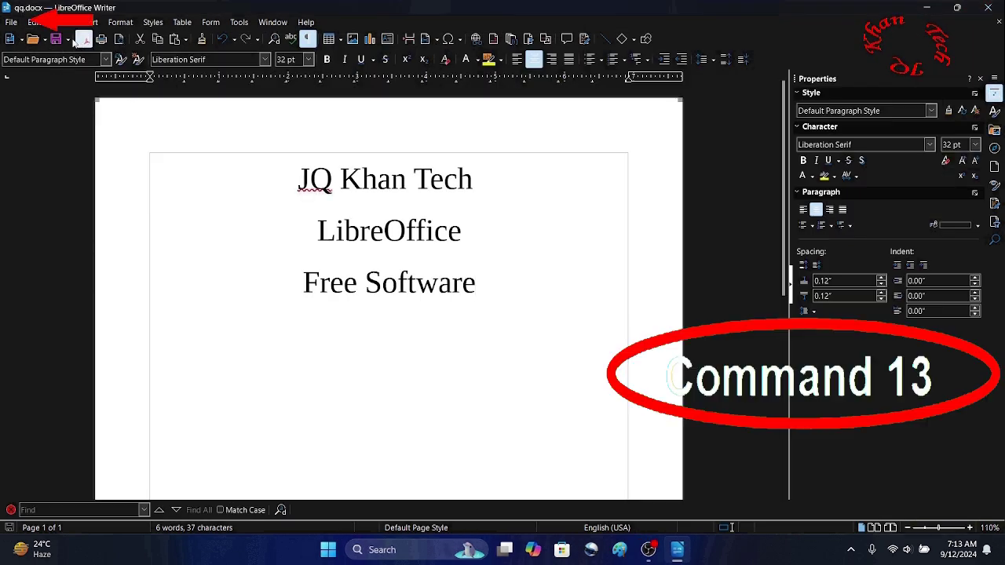
- Open the print preview of the document and look through its pages
{"action": "left_click", "coordinate": [11, 21]}
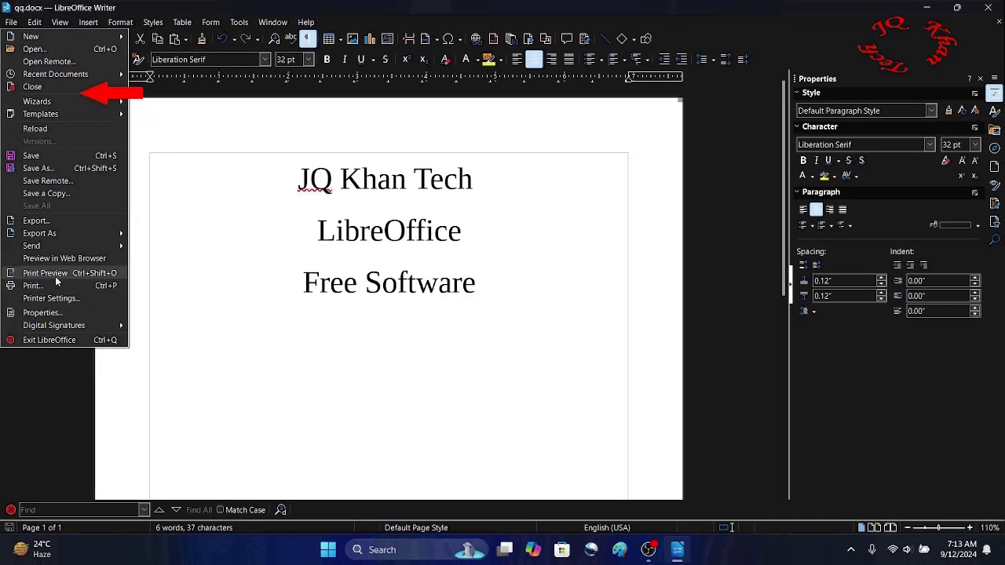
{"action": "left_click", "coordinate": [56, 273]}
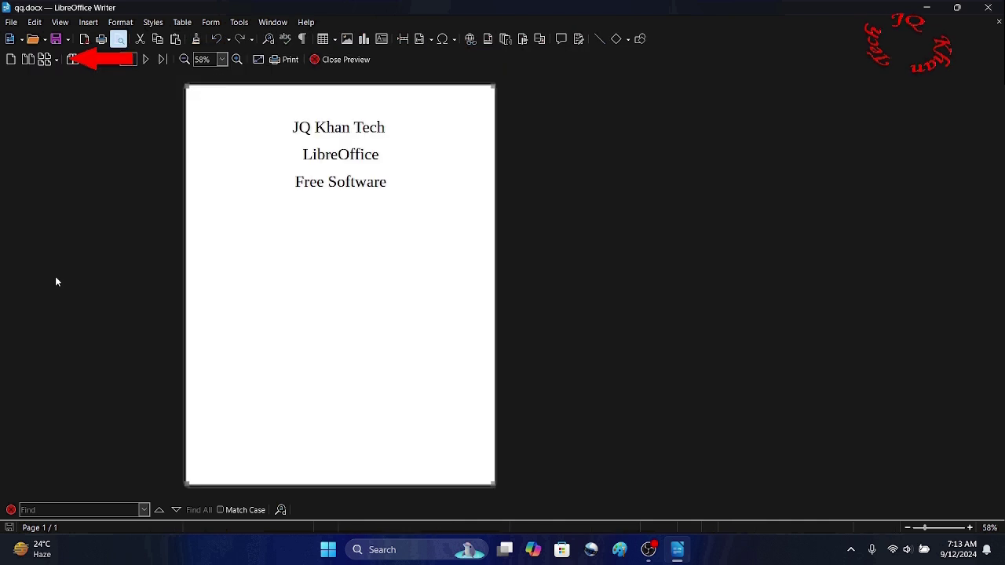
{"action": "scroll", "coordinate": [171, 165], "scroll_direction": "down", "scroll_amount": 2}
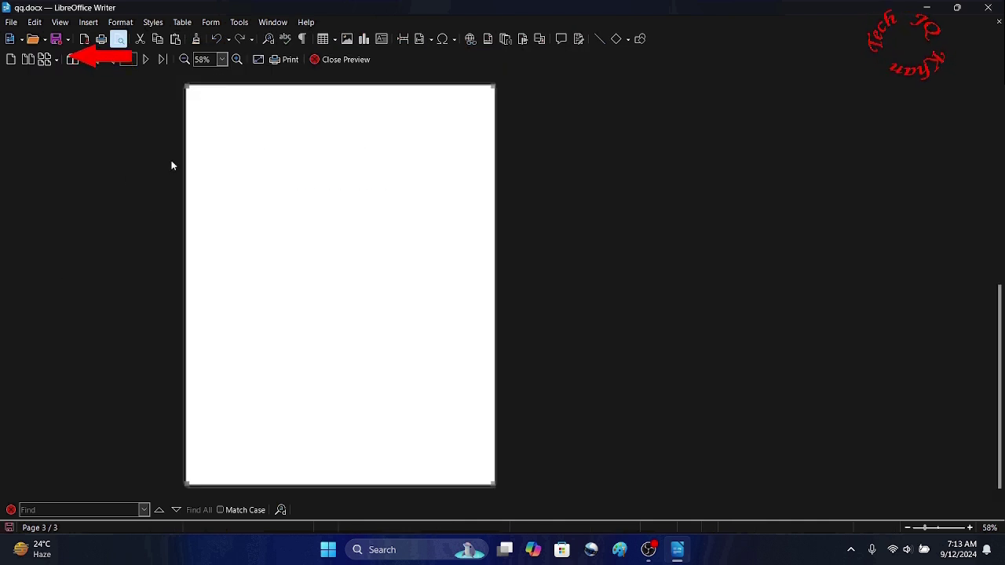
{"action": "scroll", "coordinate": [358, 204], "scroll_direction": "up", "scroll_amount": 2}
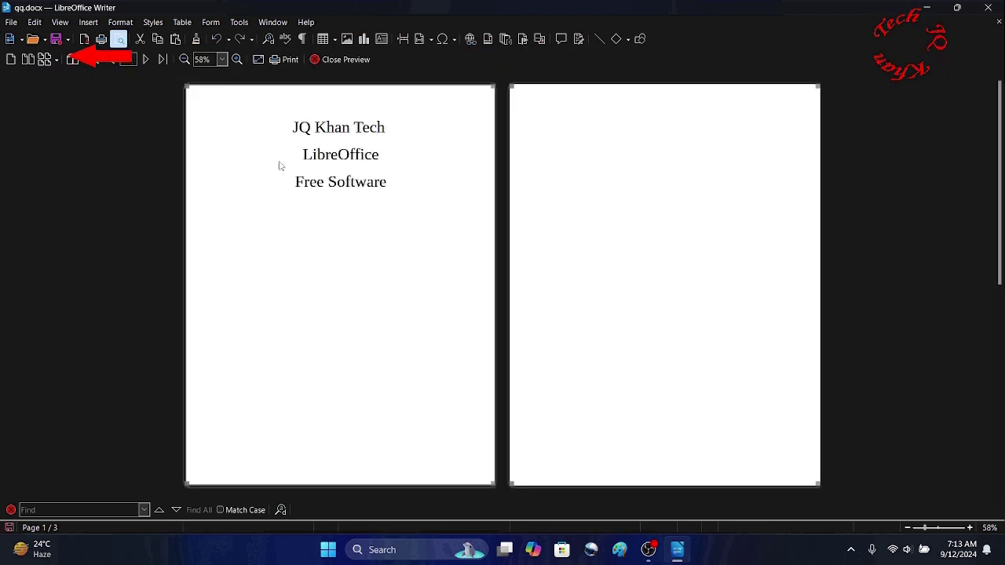
- View the print preview as multiple pages at 75% zoom, and return it to a single page
{"action": "left_click", "coordinate": [45, 59]}
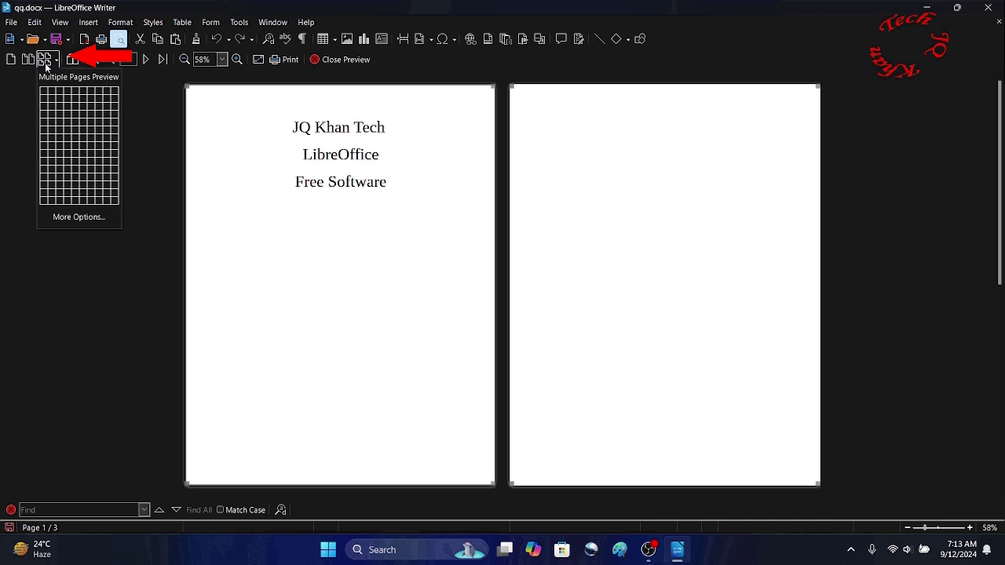
{"action": "left_click", "coordinate": [66, 101]}
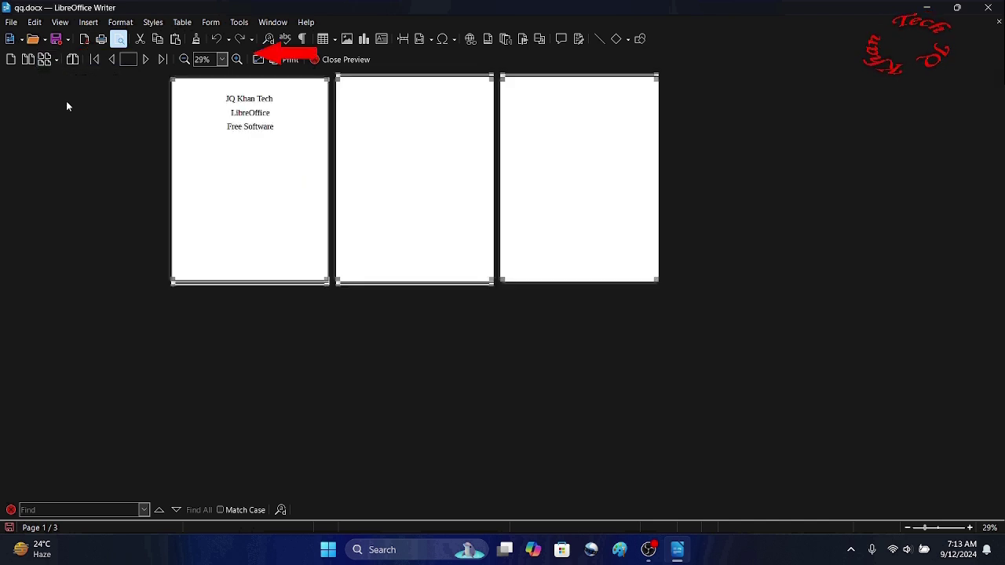
{"action": "left_click", "coordinate": [222, 59]}
{"action": "left_click", "coordinate": [206, 94]}
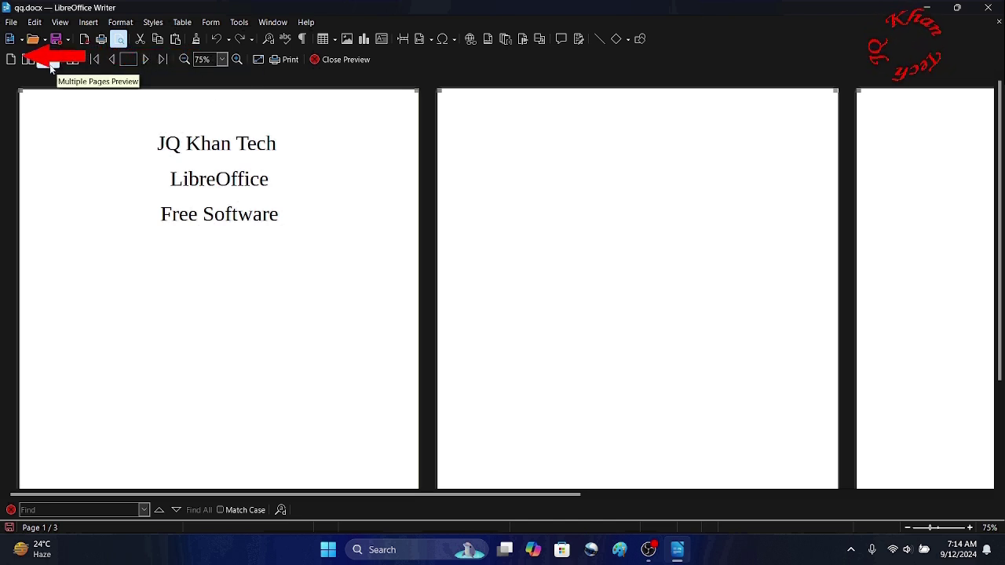
{"action": "left_click", "coordinate": [12, 62]}
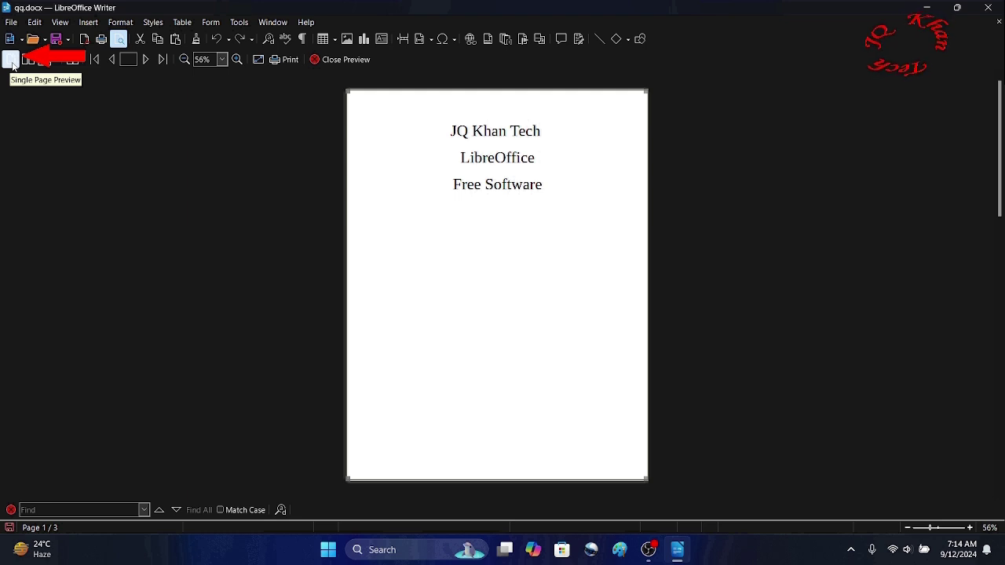
- Start printing from the preview and set the number of copies to 4
{"action": "left_click", "coordinate": [276, 62]}
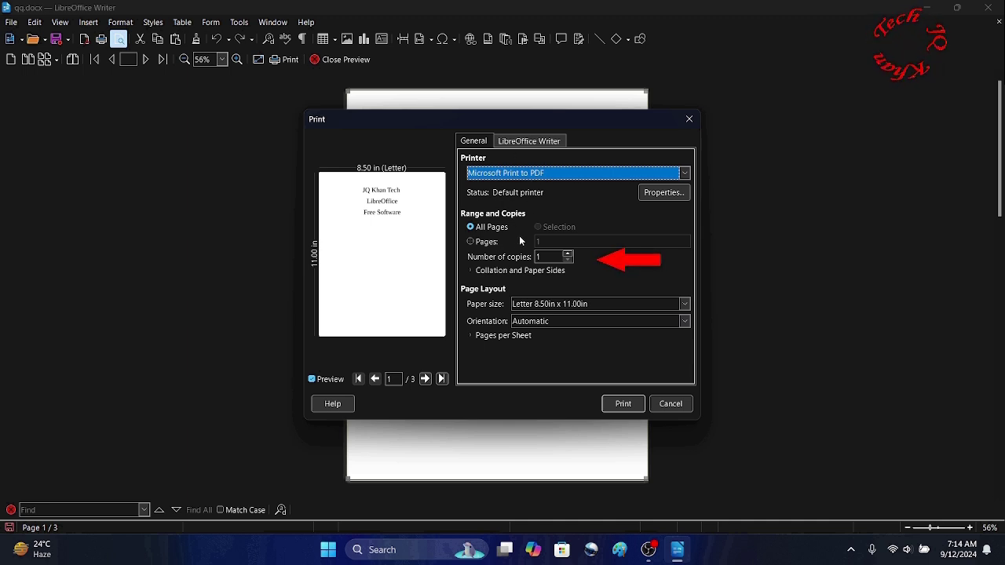
{"action": "left_click", "coordinate": [567, 253]}
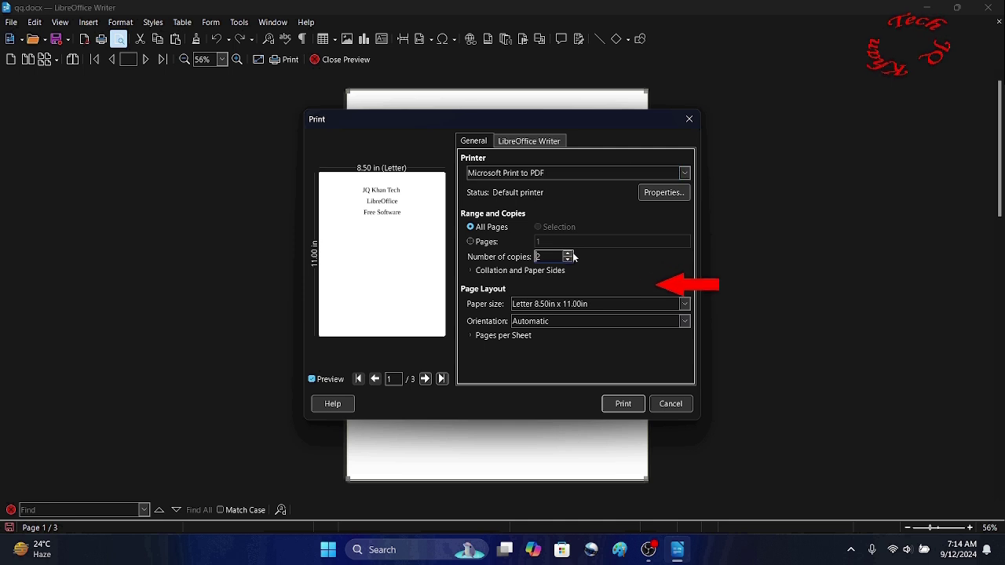
{"action": "left_click", "coordinate": [567, 253]}
{"action": "left_click", "coordinate": [568, 252]}
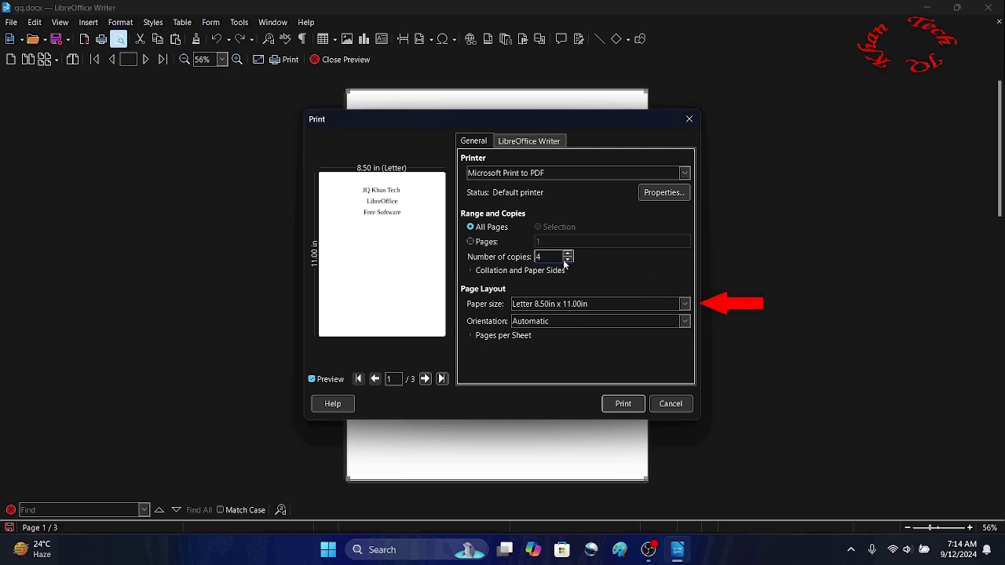
- Set the print paper size to A4, keep the orientation on Automatic, and print the document
{"action": "left_click", "coordinate": [688, 305]}
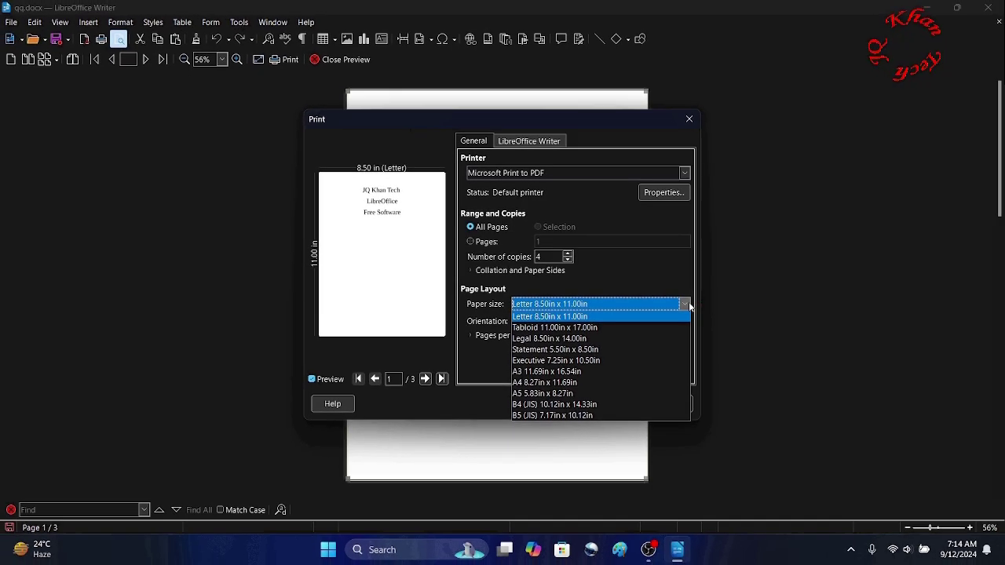
{"action": "left_click", "coordinate": [612, 383]}
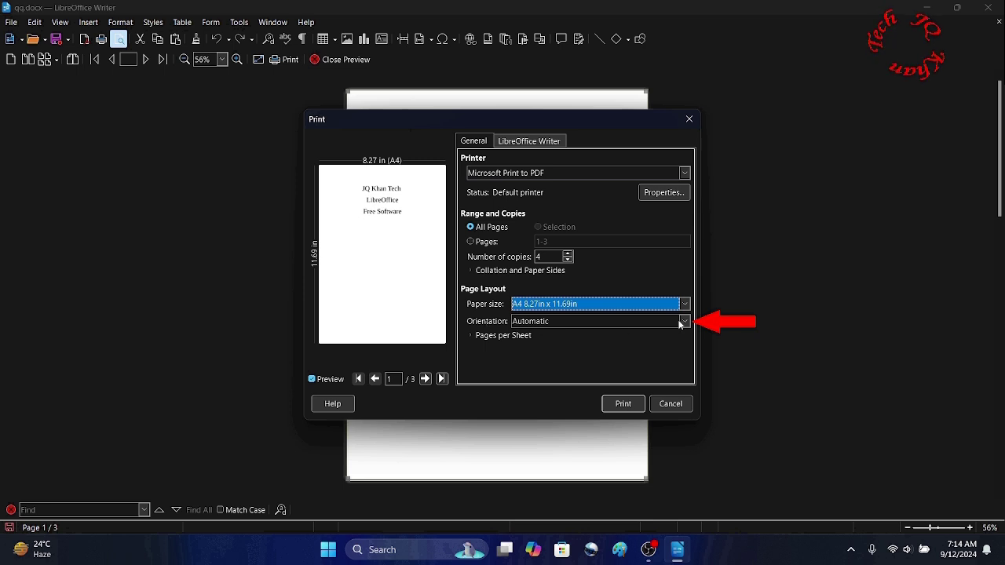
{"action": "left_click", "coordinate": [685, 321]}
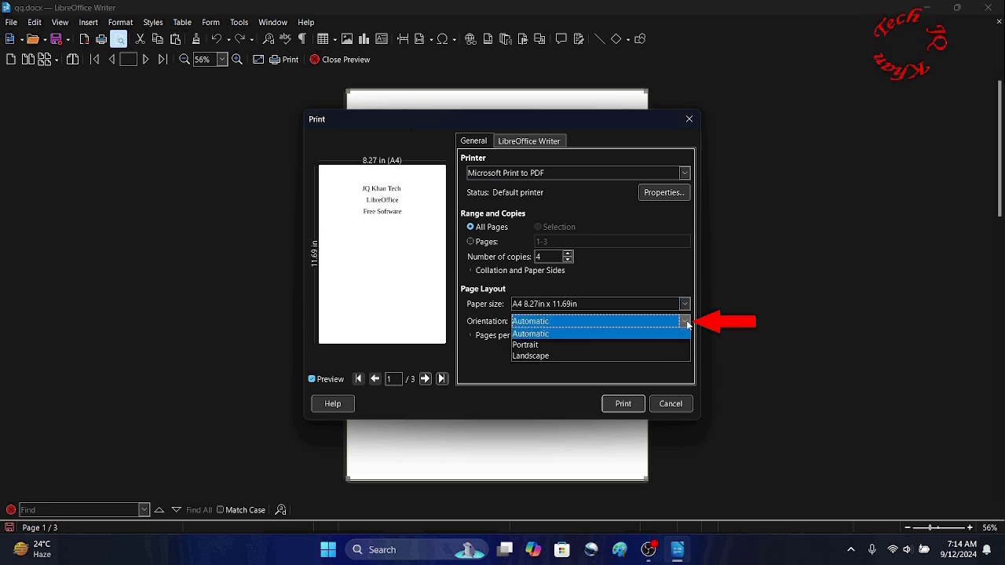
{"action": "left_click", "coordinate": [542, 356]}
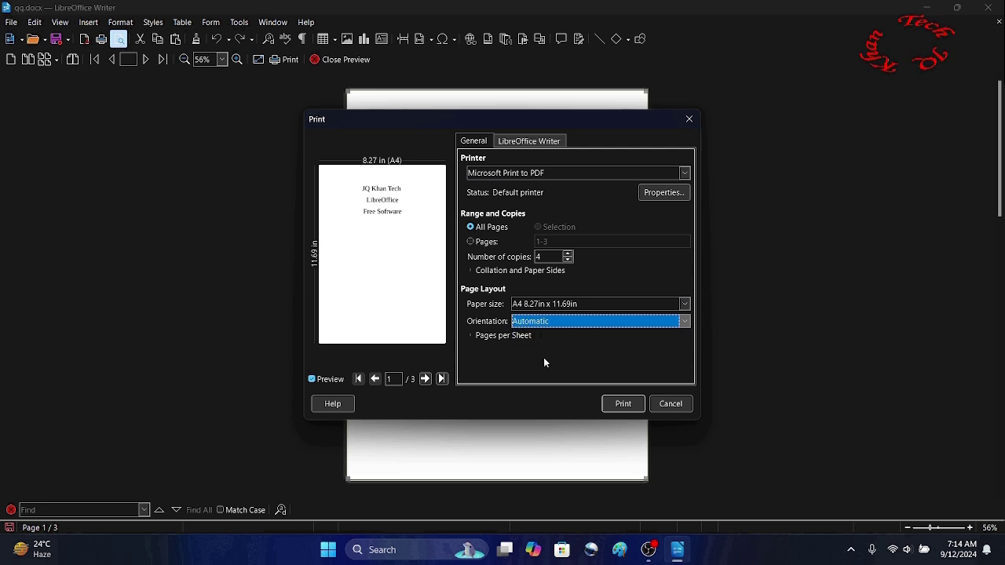
{"action": "left_click", "coordinate": [611, 404]}
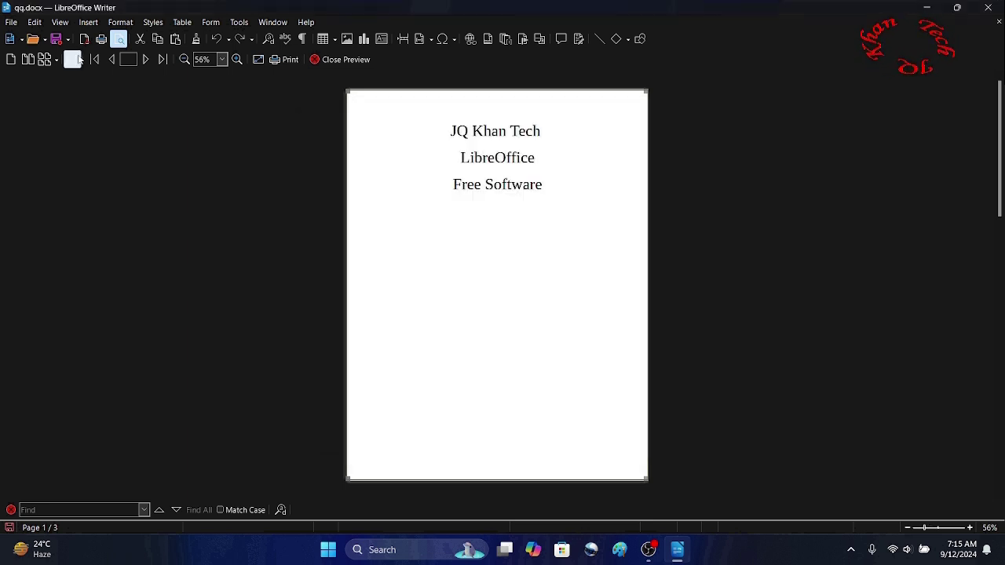
- Open the Print dialog for the document and page forward and backward through its print preview
{"action": "left_click", "coordinate": [10, 22]}
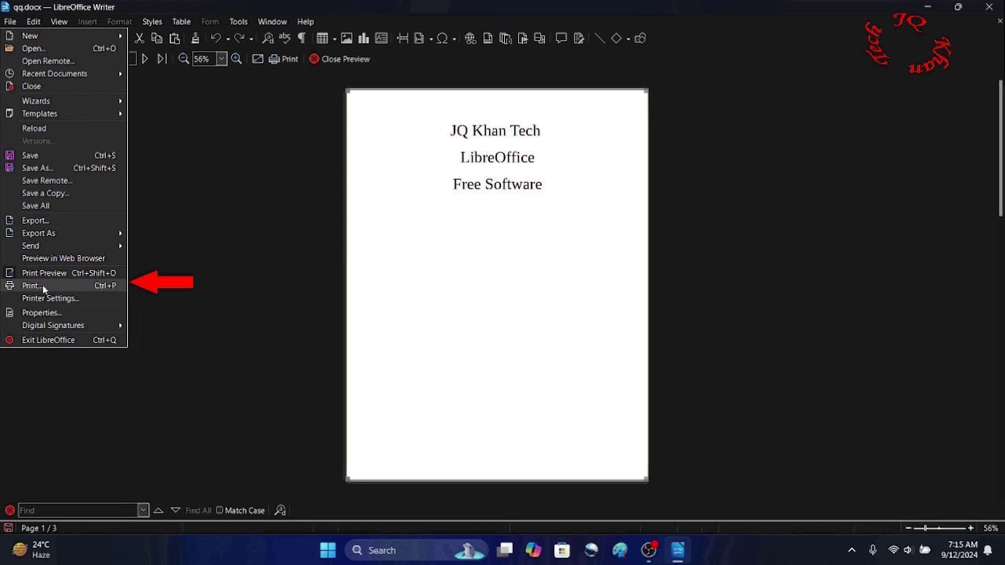
{"action": "left_click", "coordinate": [43, 288]}
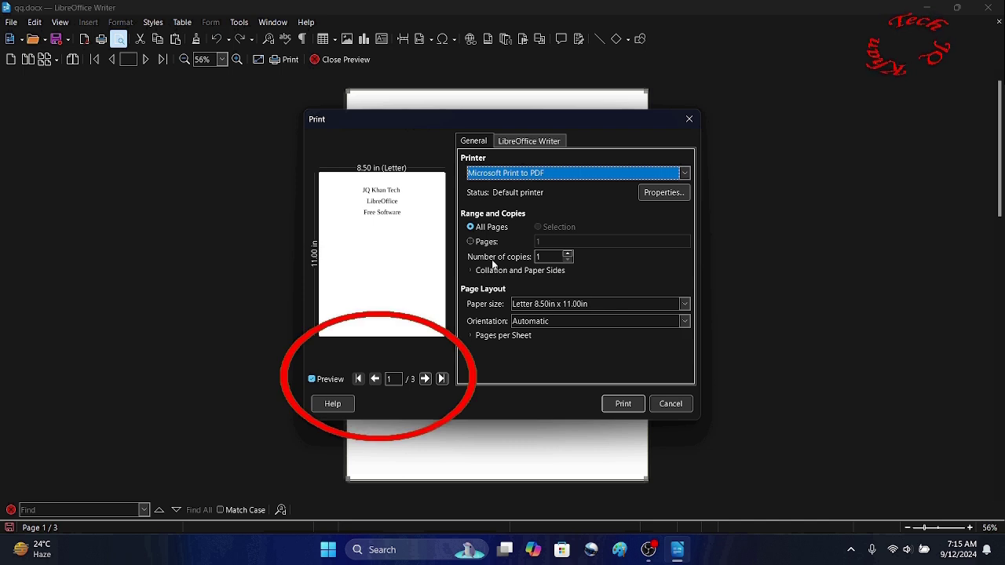
{"action": "left_click", "coordinate": [426, 379]}
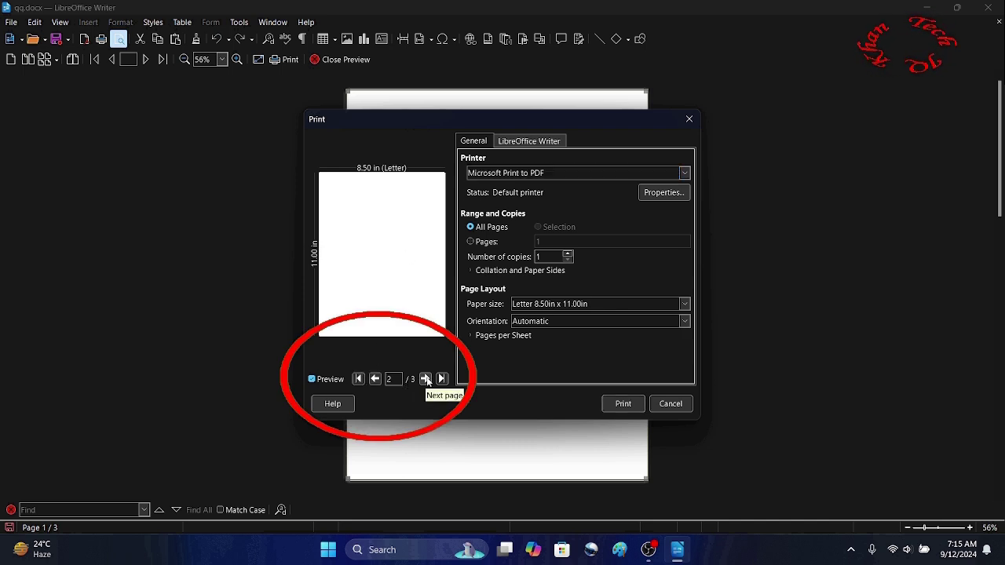
{"action": "left_click", "coordinate": [426, 379]}
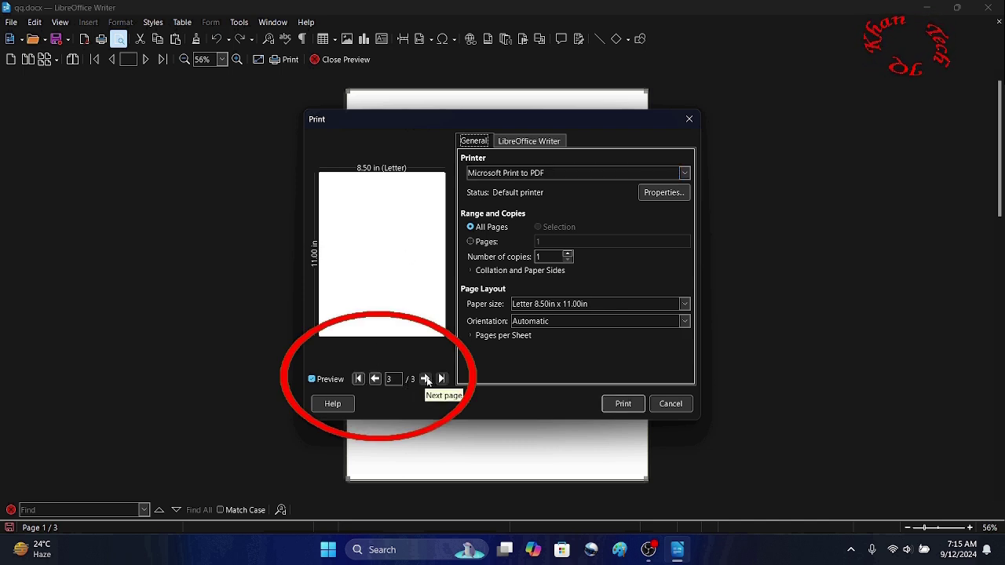
{"action": "left_click", "coordinate": [374, 379]}
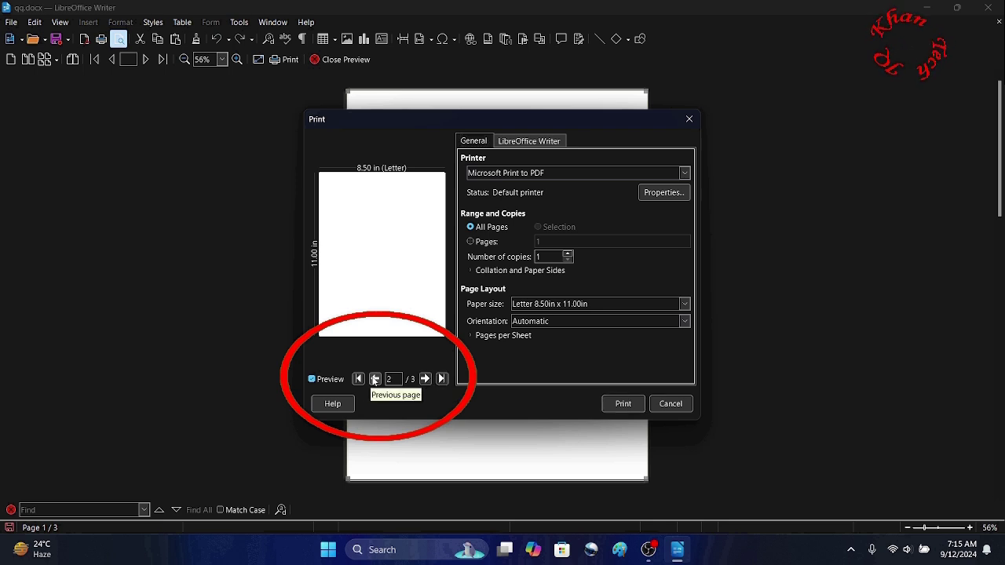
{"action": "left_click", "coordinate": [374, 379]}
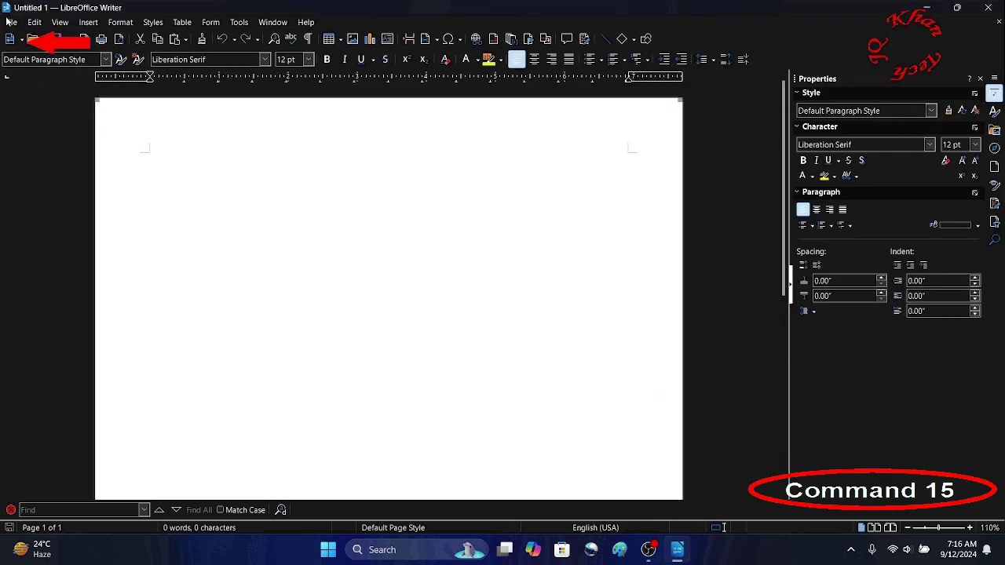
- Open the Printer Settings of the blank document, and look at the available printers and the printer options
{"action": "left_click", "coordinate": [11, 22]}
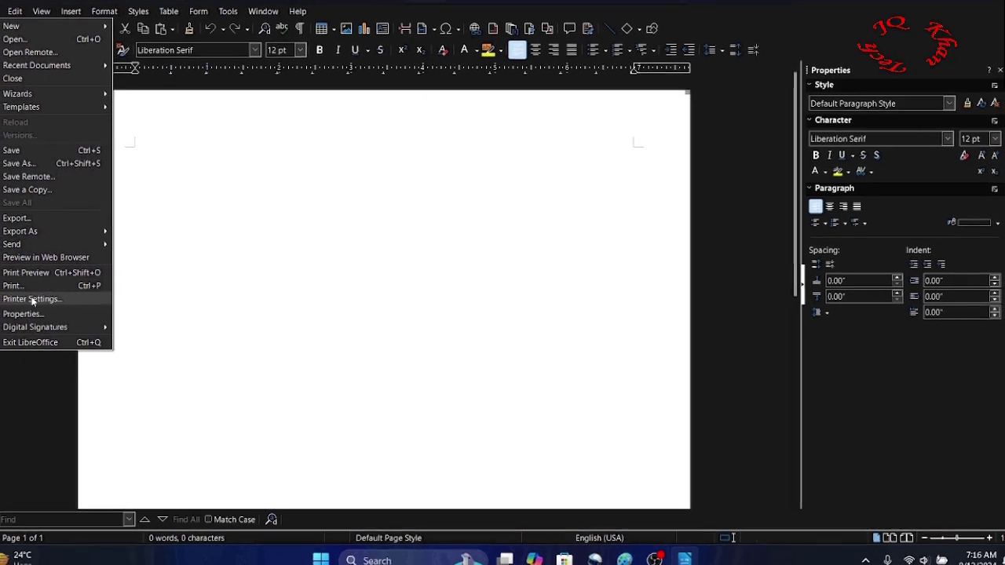
{"action": "left_click", "coordinate": [49, 298]}
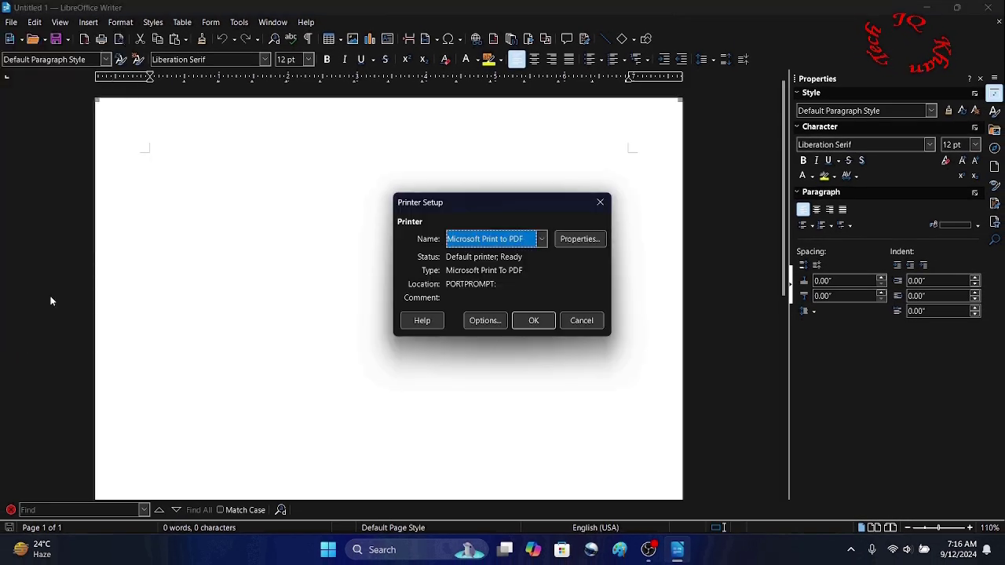
{"action": "left_click", "coordinate": [541, 241]}
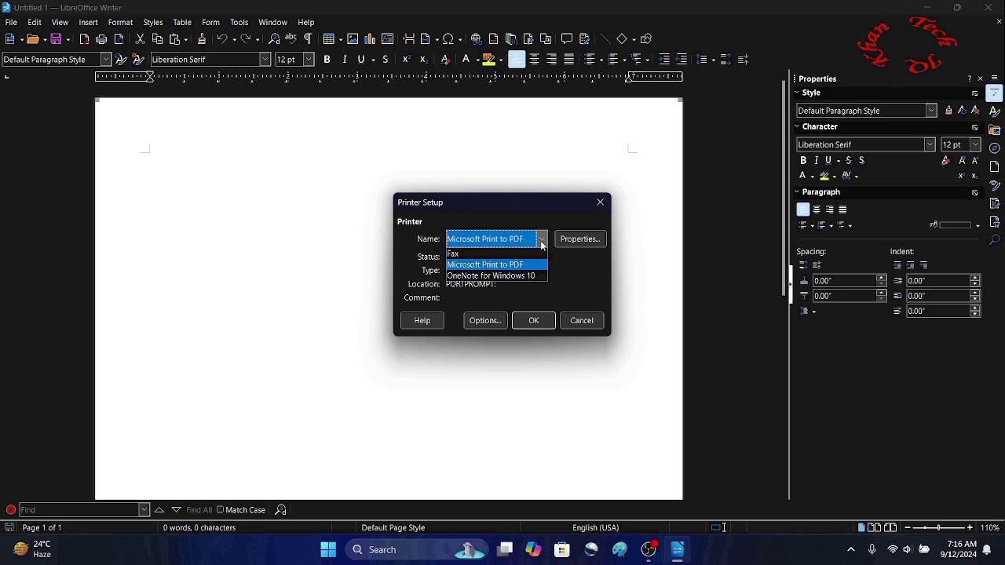
{"action": "left_click", "coordinate": [541, 244]}
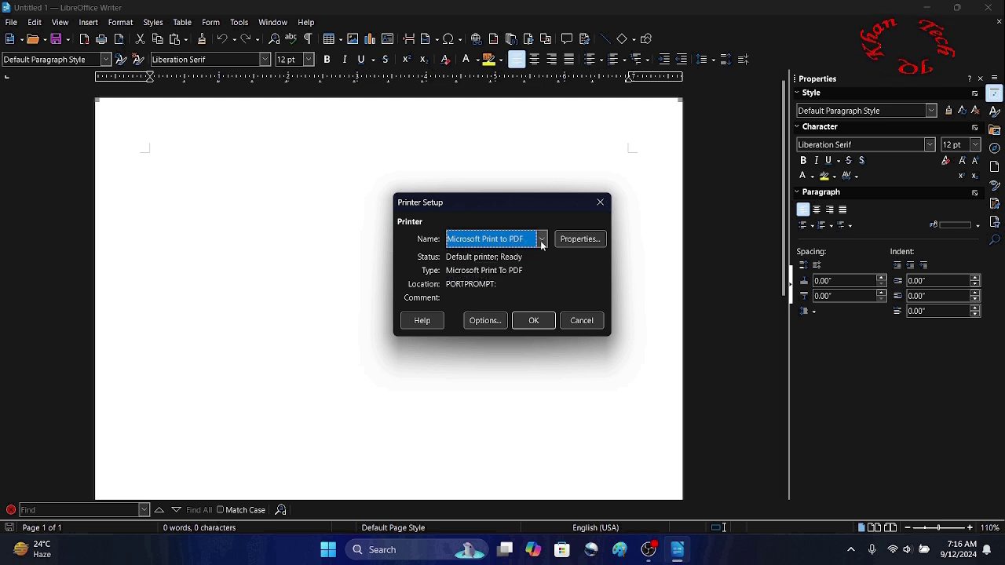
{"action": "left_click", "coordinate": [484, 320]}
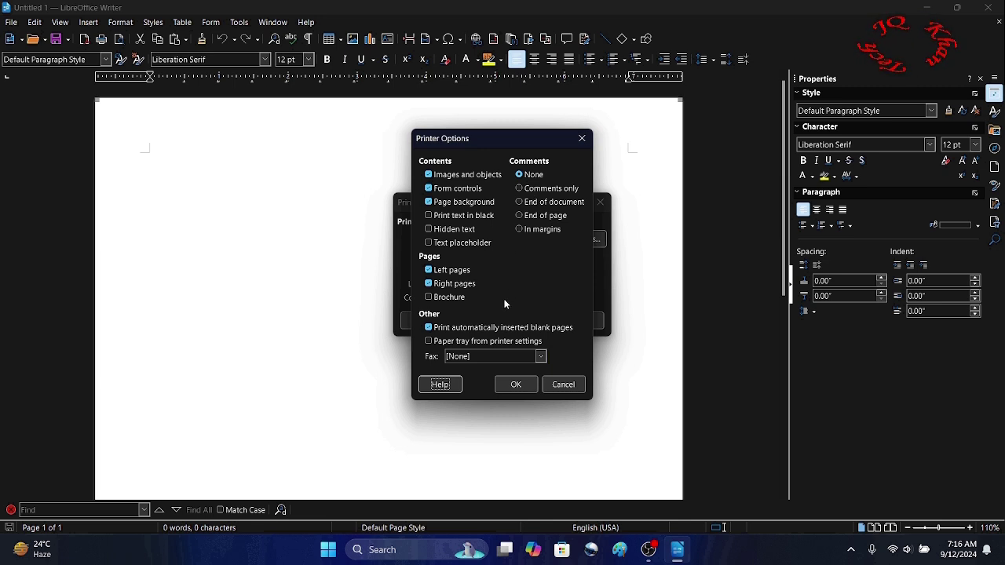
{"action": "left_click", "coordinate": [534, 384]}
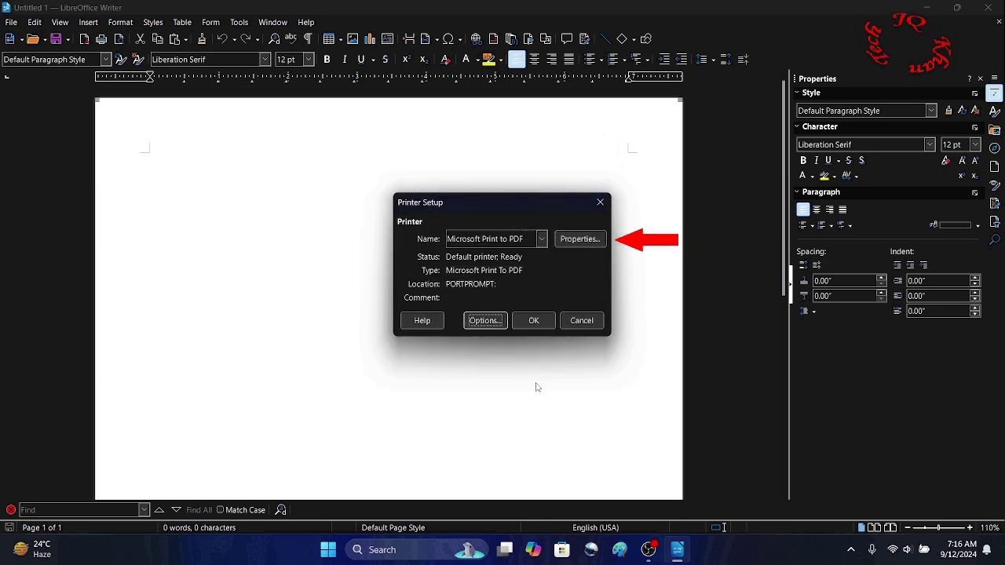
- Set the Microsoft Print to PDF printer to Landscape orientation and A4 paper size, and confirm the printer setup
{"action": "left_click", "coordinate": [574, 241]}
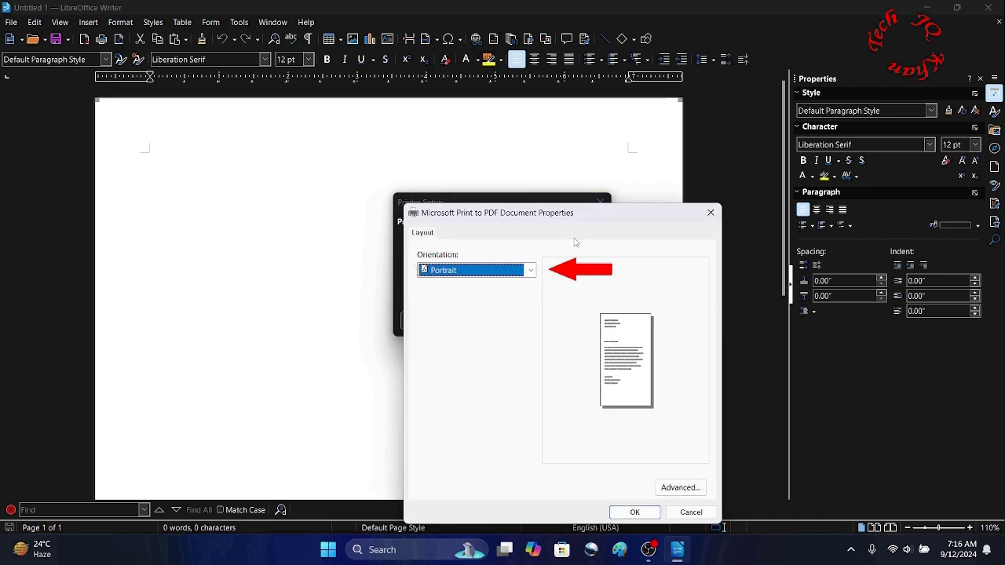
{"action": "left_click", "coordinate": [529, 270]}
{"action": "left_click", "coordinate": [447, 284]}
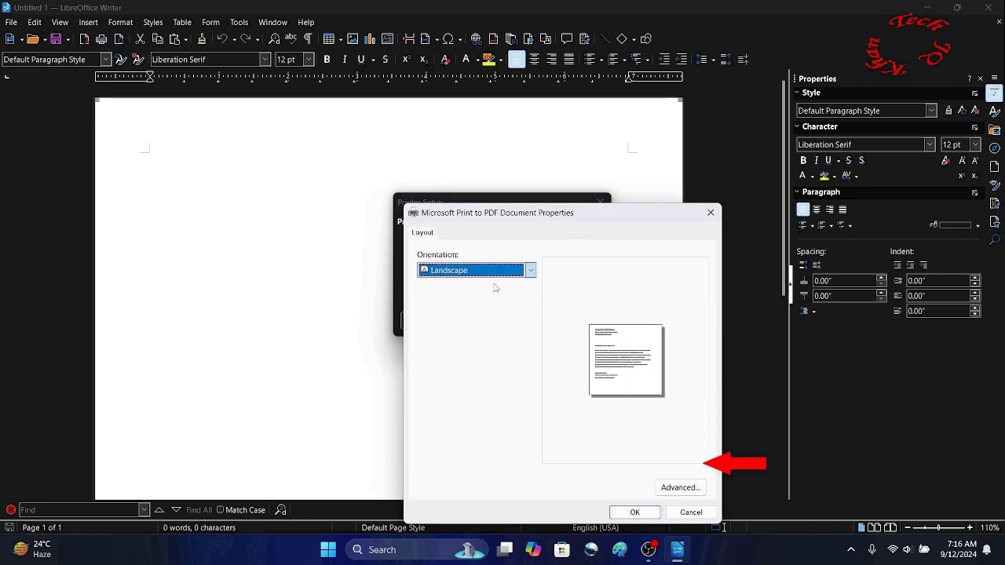
{"action": "left_click", "coordinate": [679, 488]}
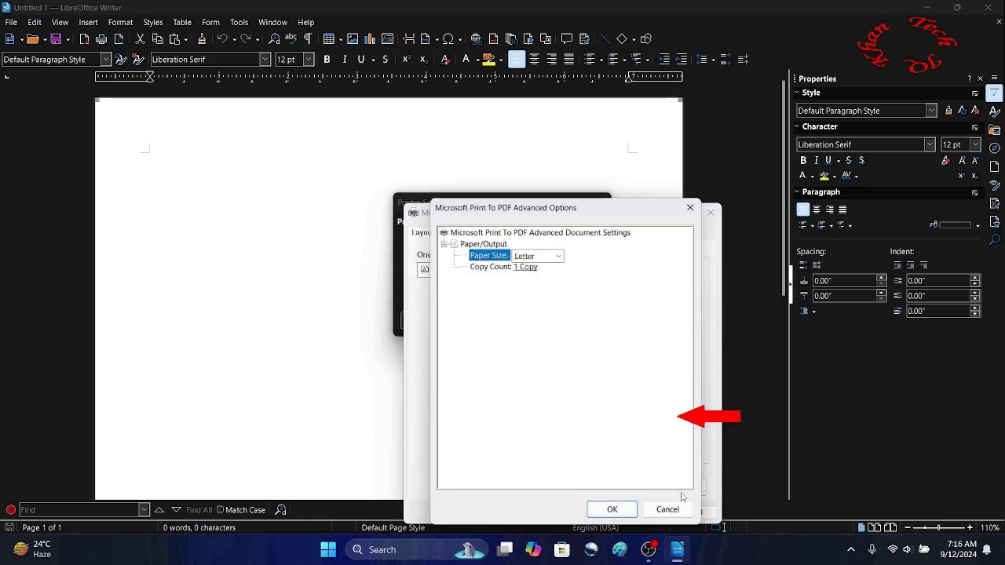
{"action": "left_click", "coordinate": [558, 256]}
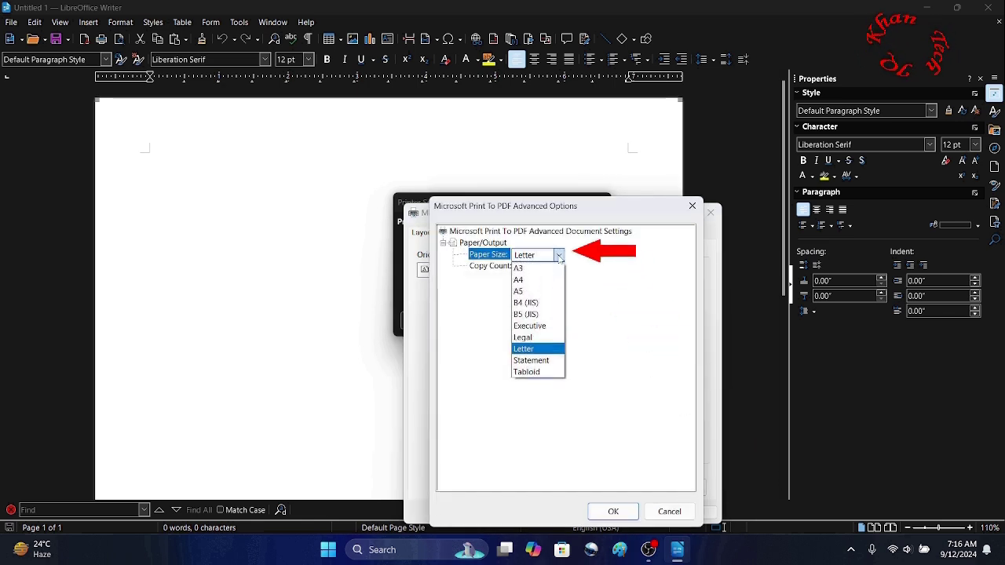
{"action": "left_click", "coordinate": [529, 280]}
{"action": "left_click", "coordinate": [632, 511]}
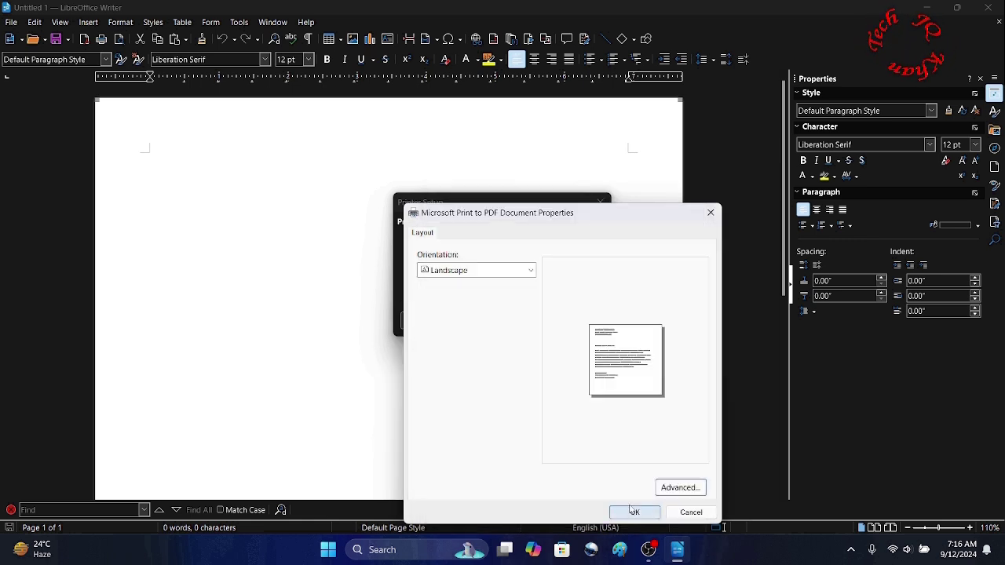
{"action": "left_click", "coordinate": [632, 512]}
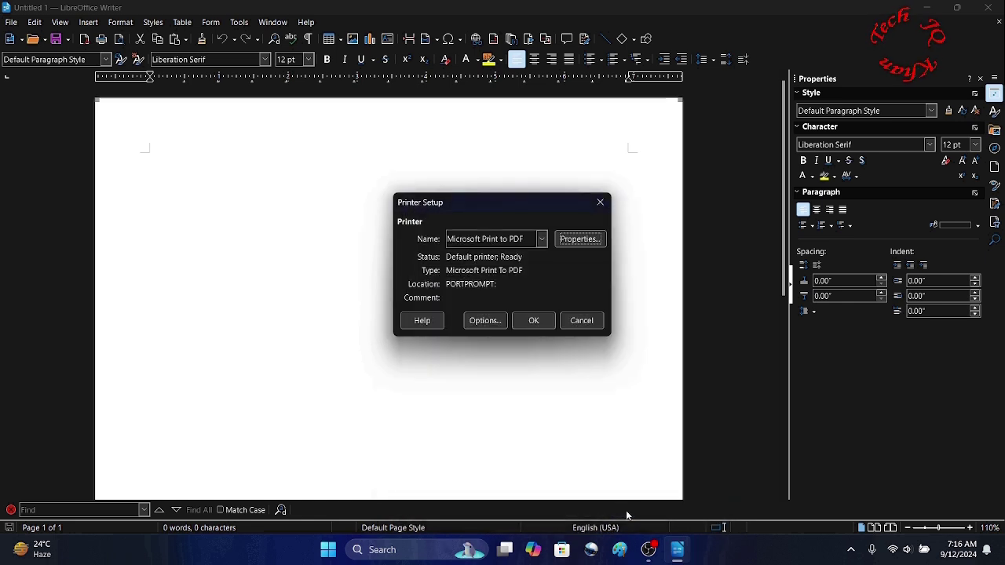
{"action": "left_click", "coordinate": [531, 320]}
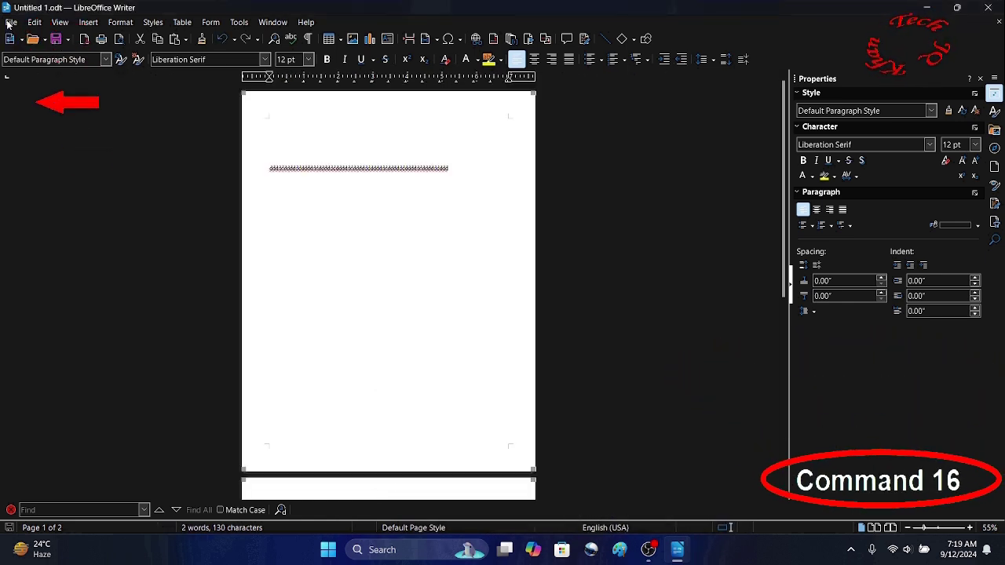
- Open PDF test file from the Desktop with Sign Existing PDF, and capture its handwritten signature as a screenshot
{"action": "left_click", "coordinate": [10, 22]}
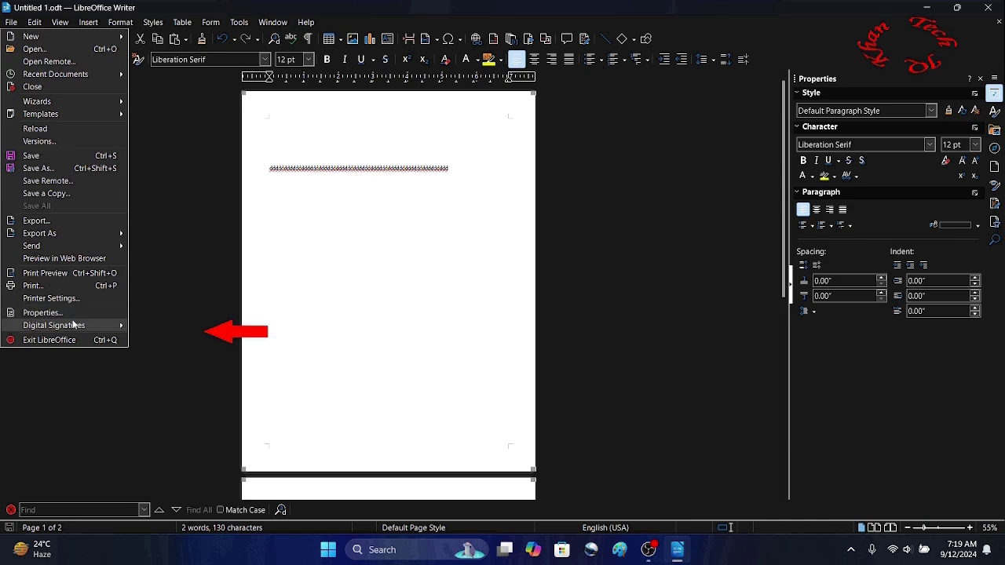
{"action": "mouse_move", "coordinate": [73, 324]}
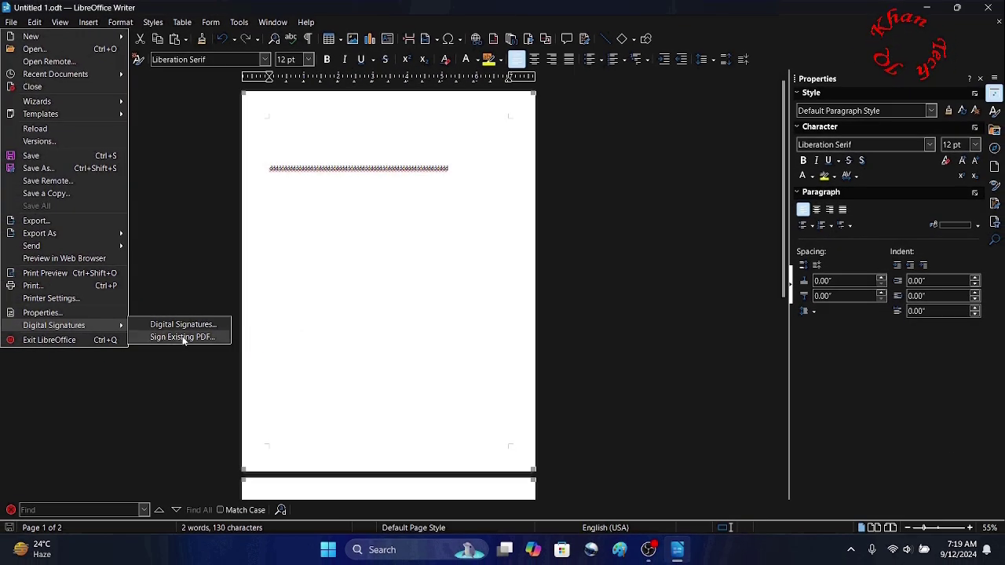
{"action": "left_click", "coordinate": [182, 337]}
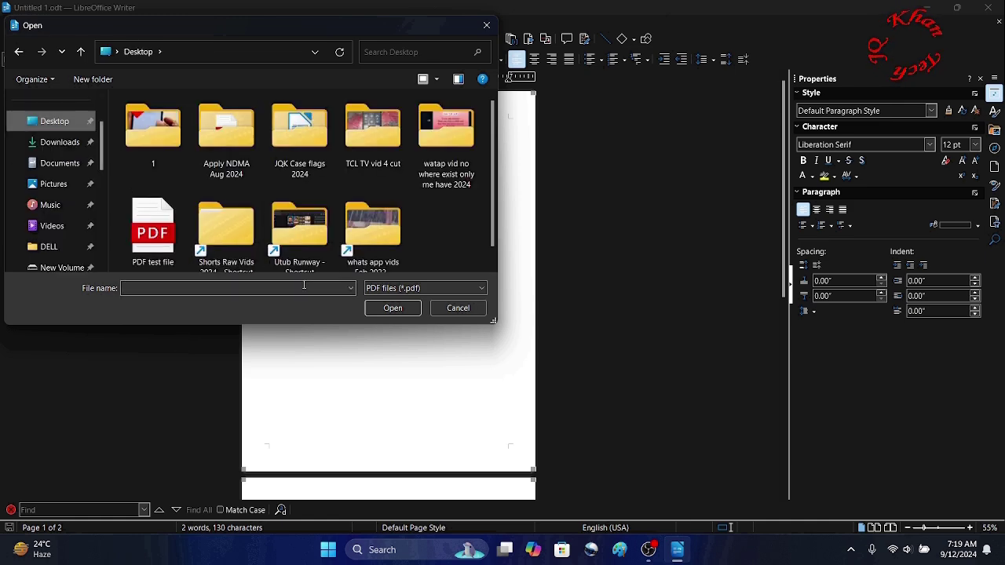
{"action": "left_click", "coordinate": [298, 287]}
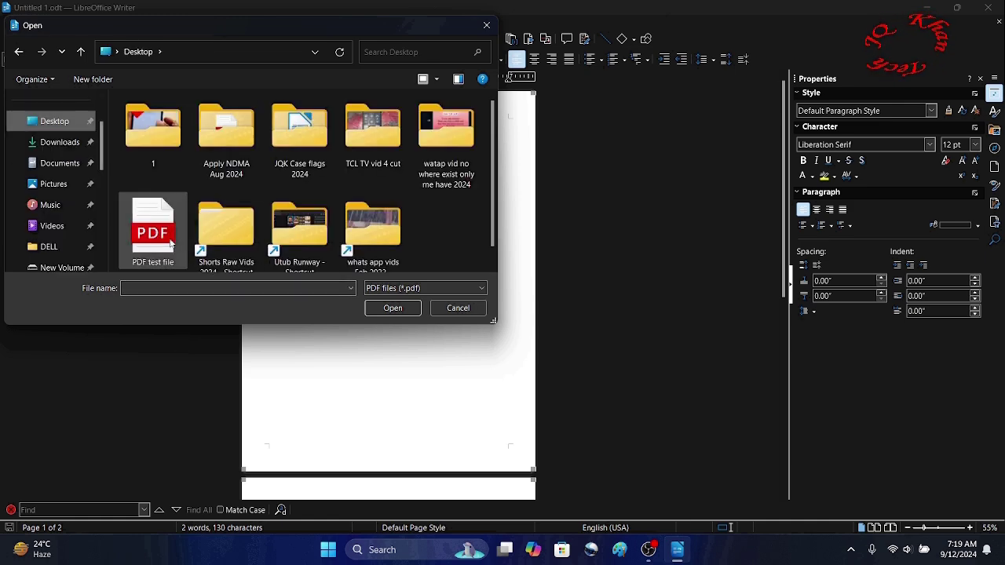
{"action": "double_click", "coordinate": [170, 240]}
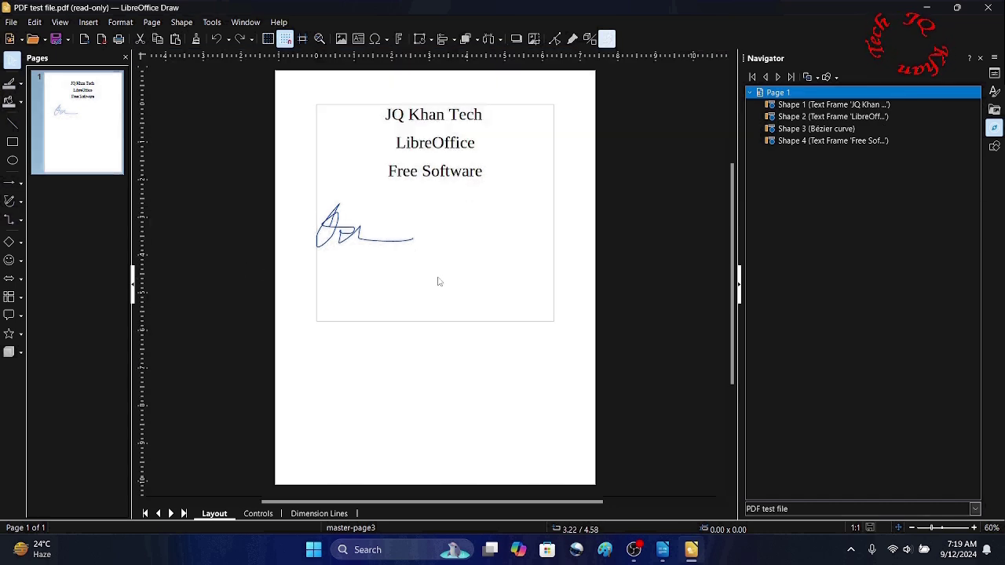
{"action": "key", "text": "super+shift+s"}
{"action": "left_click_drag", "start_coordinate": [435, 275], "coordinate": [298, 192]}
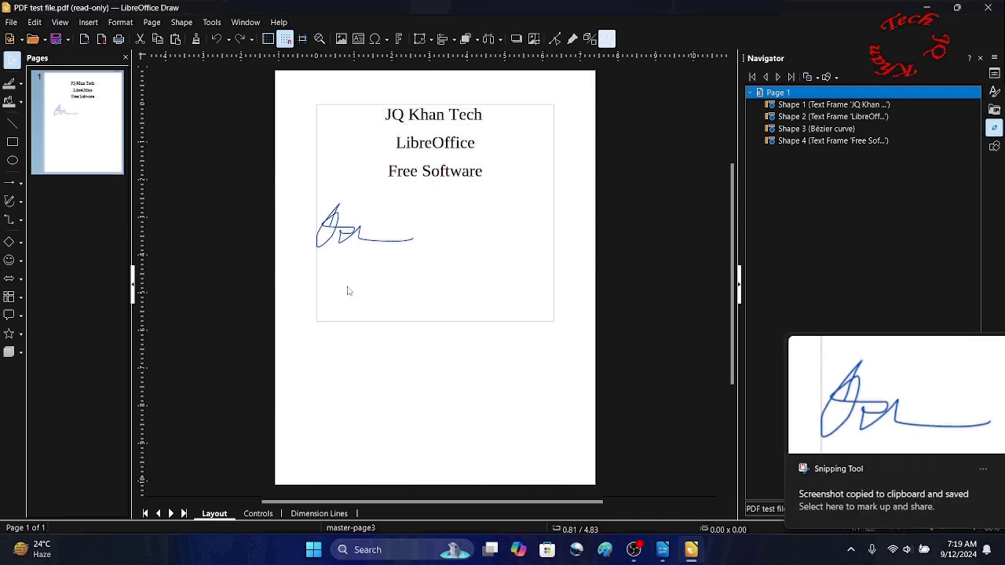
- Copy the new signature image from the Screenshots folder in Pictures, and switch back to the Untitled 1 Writer document
{"action": "key", "text": "super+d"}
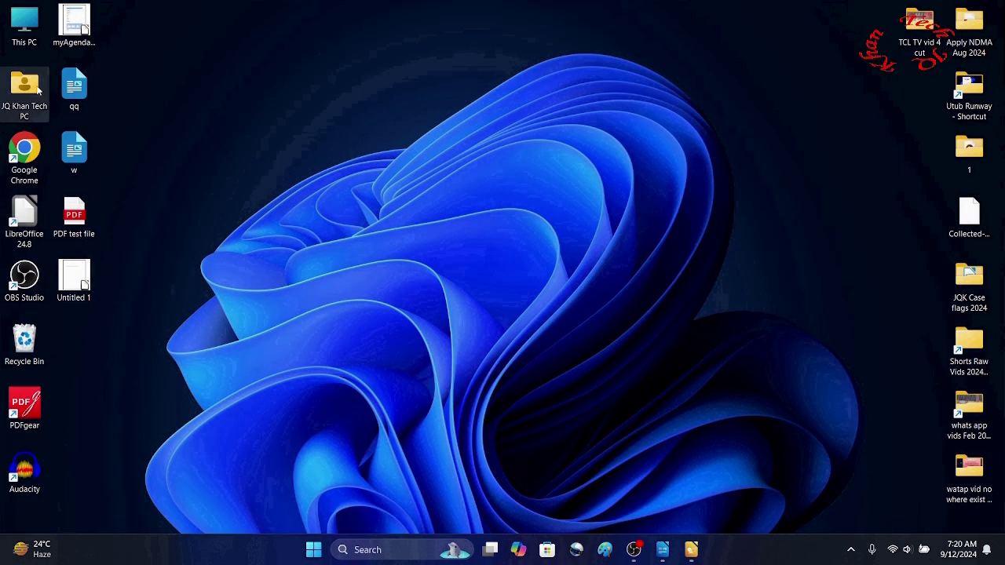
{"action": "key", "text": "super+e"}
{"action": "double_click", "coordinate": [292, 209]}
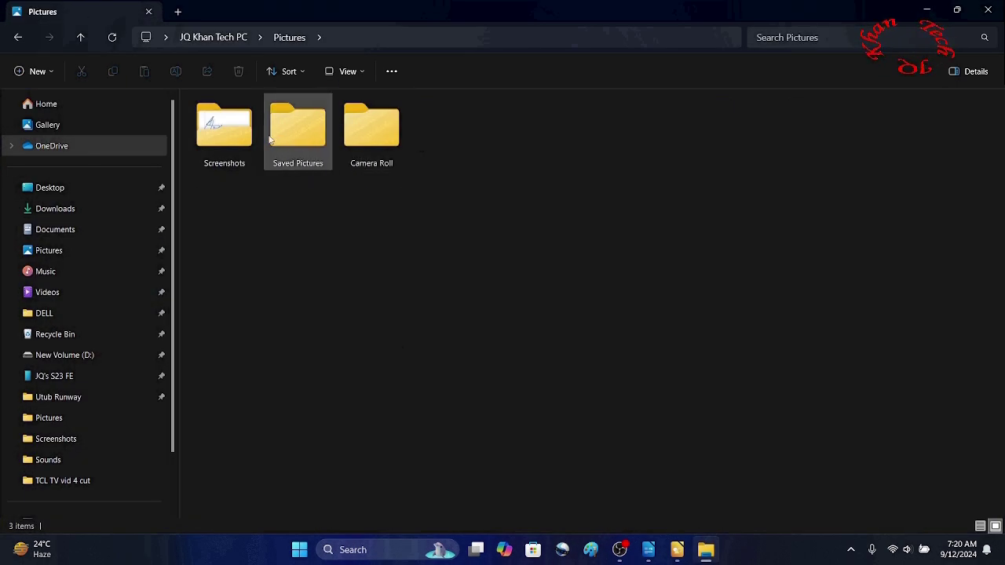
{"action": "left_click", "coordinate": [233, 136]}
{"action": "double_click", "coordinate": [233, 136]}
{"action": "left_click", "coordinate": [518, 137]}
{"action": "right_click", "coordinate": [537, 109]}
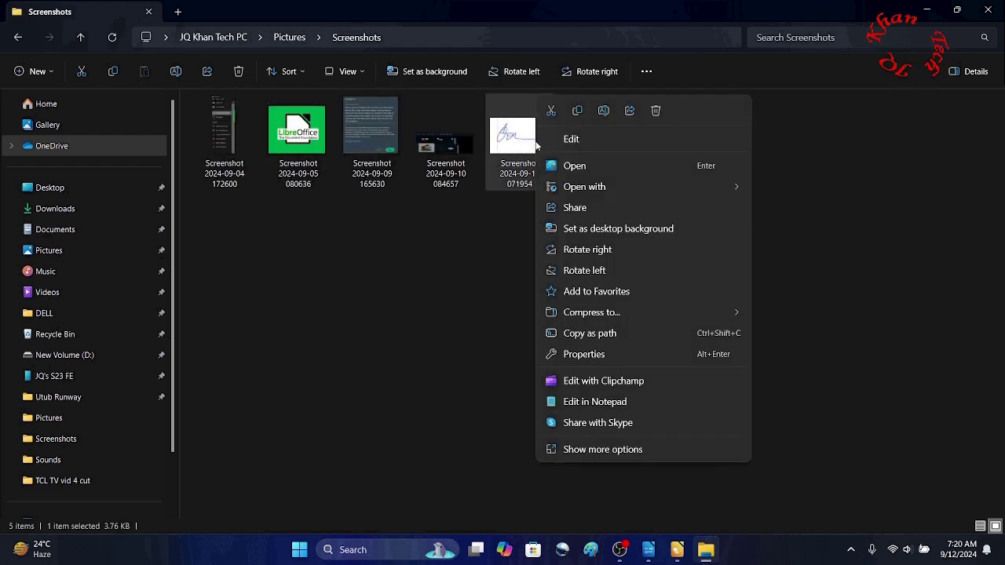
{"action": "left_click", "coordinate": [579, 112]}
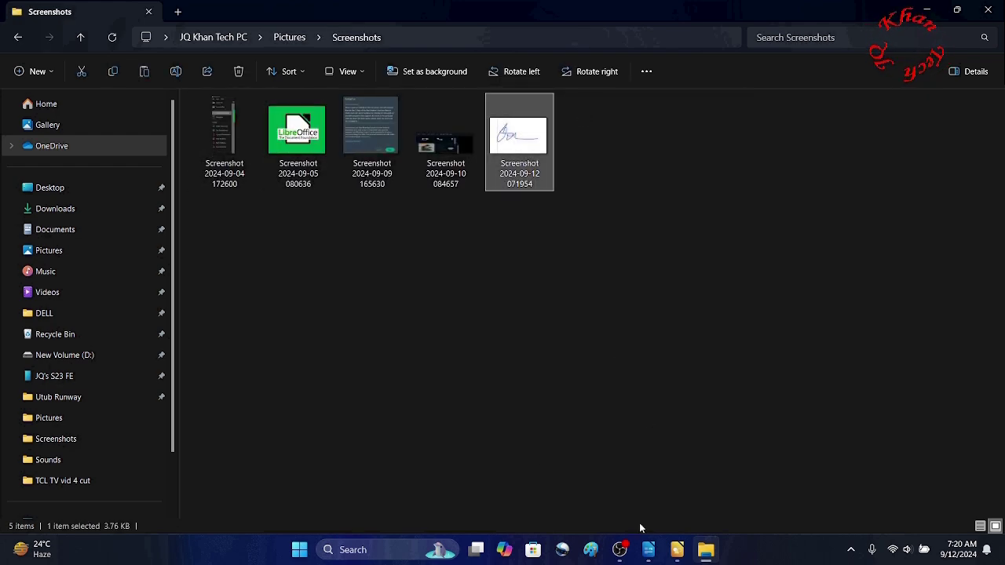
{"action": "left_click", "coordinate": [648, 549]}
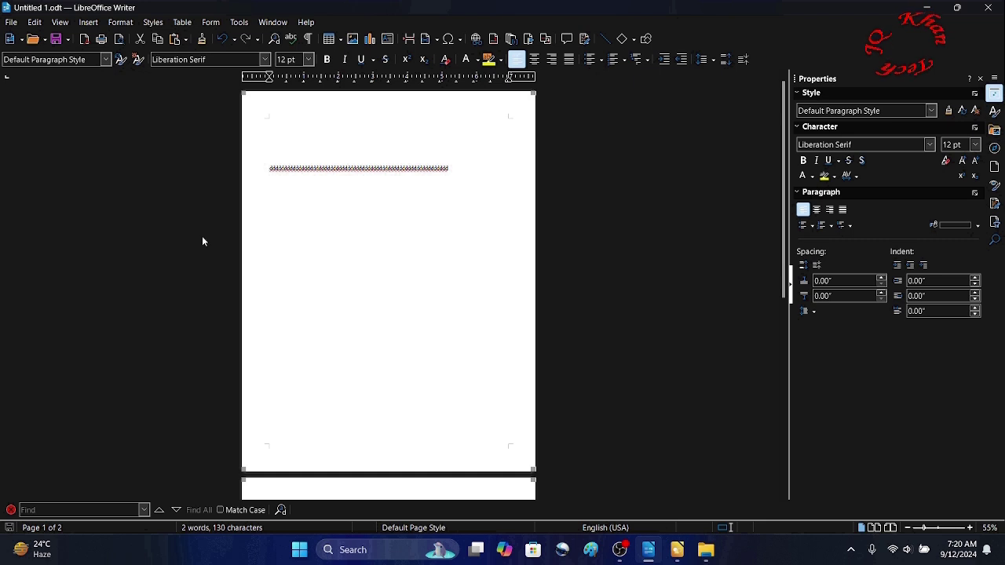
- Paste the copied signature image below the line of text, and reposition and resize it in the lower half of the page
{"action": "right_click", "coordinate": [202, 241]}
{"action": "left_click", "coordinate": [262, 277]}
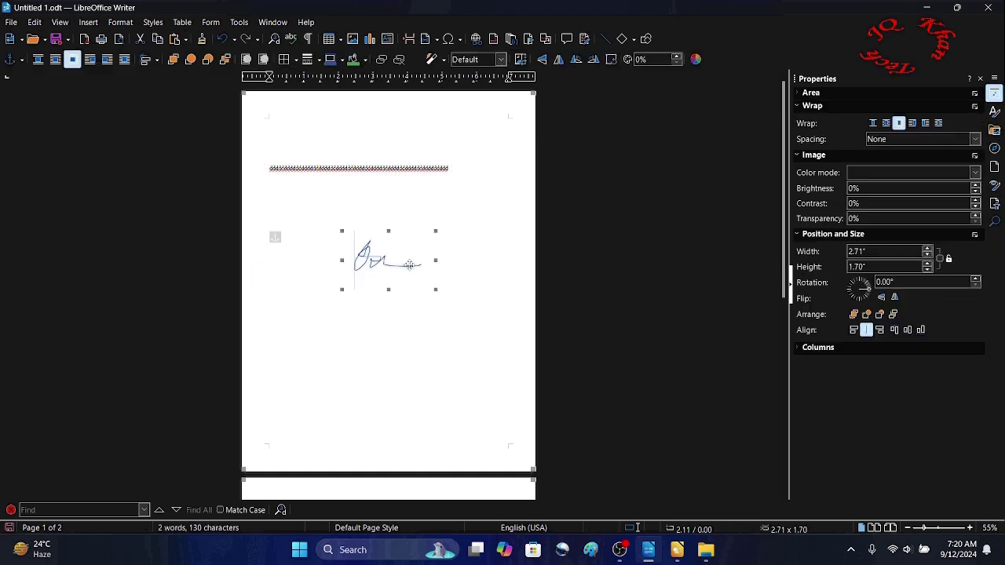
{"action": "left_click_drag", "start_coordinate": [417, 260], "coordinate": [383, 284]}
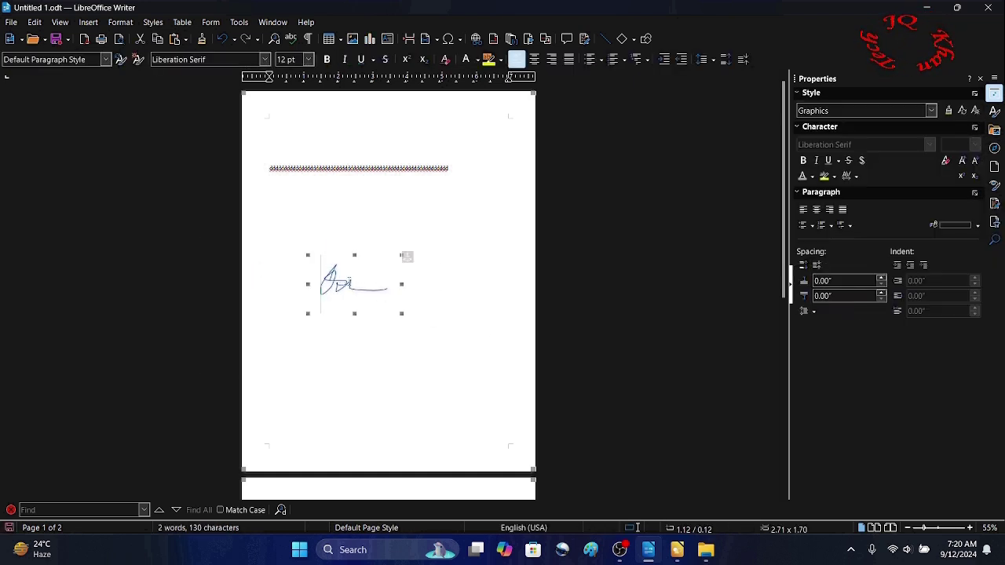
{"action": "left_click_drag", "start_coordinate": [405, 312], "coordinate": [372, 286]}
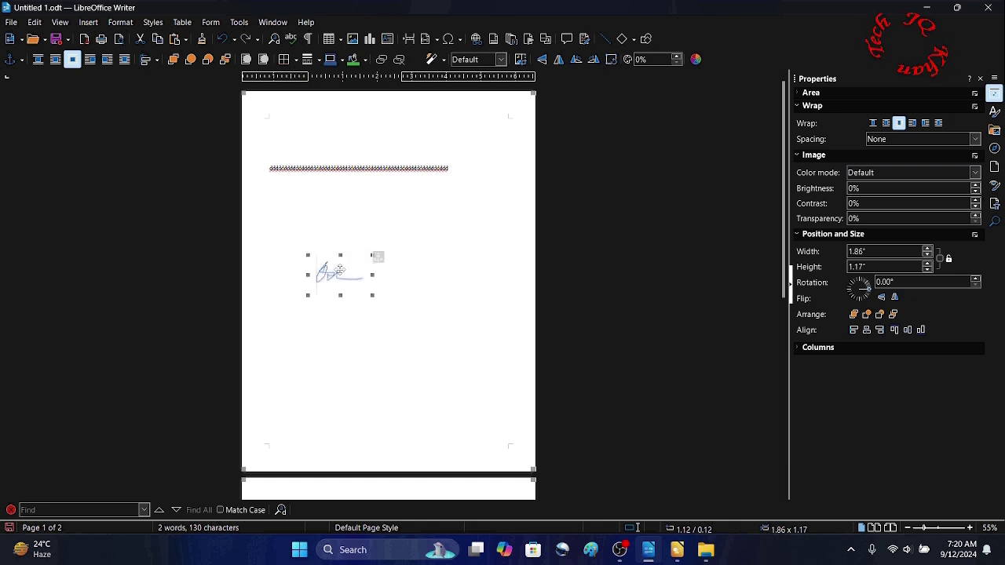
{"action": "key", "text": "ctrl+z"}
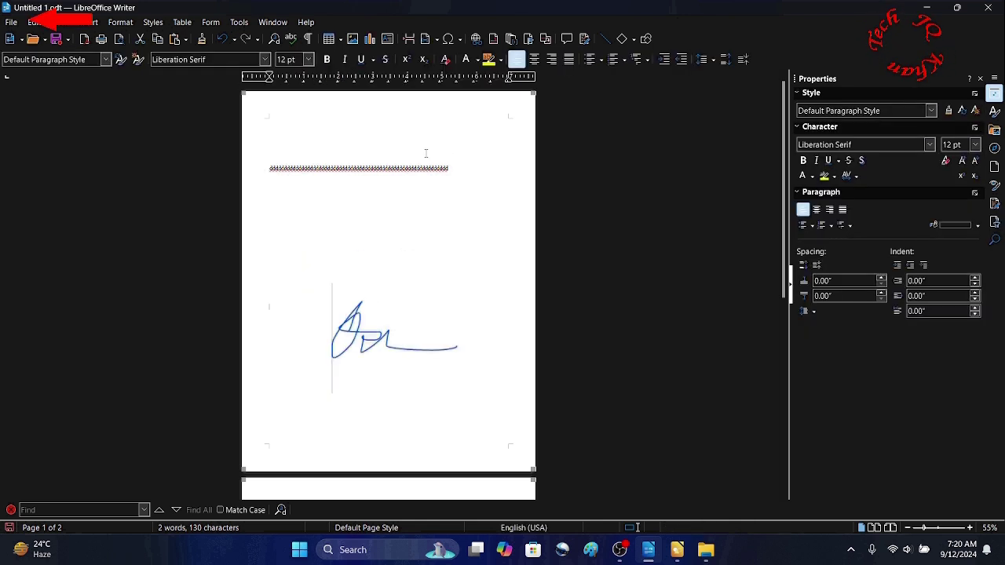
- Exit LibreOffice without saving the changes to Untitled 1.odt
{"action": "left_click", "coordinate": [11, 23]}
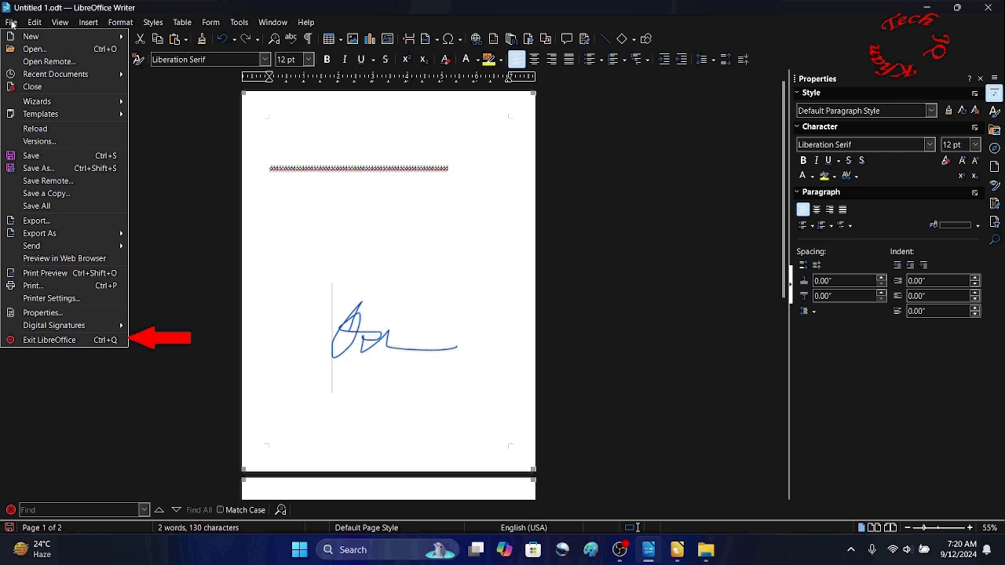
{"action": "left_click", "coordinate": [59, 340]}
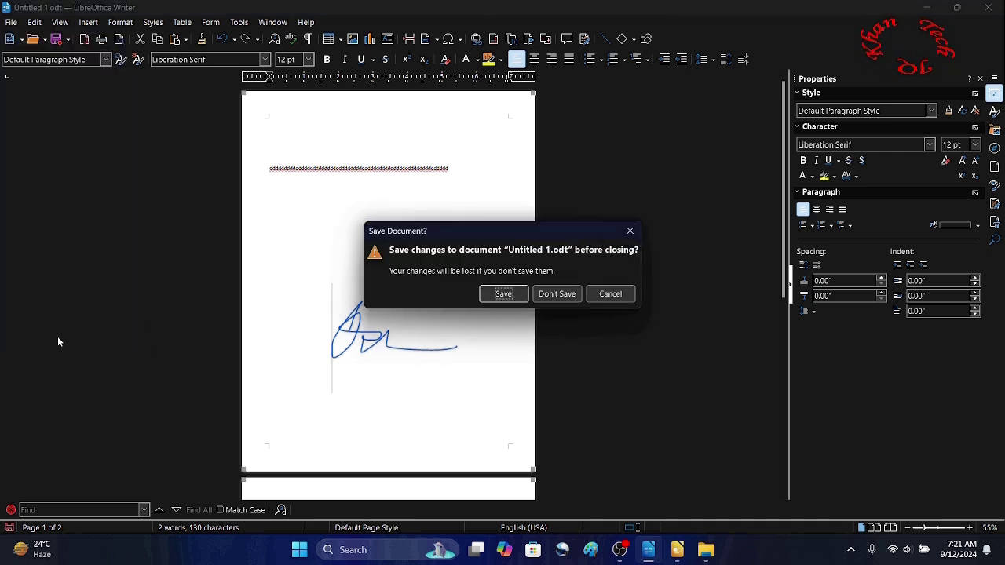
{"action": "left_click", "coordinate": [541, 293]}
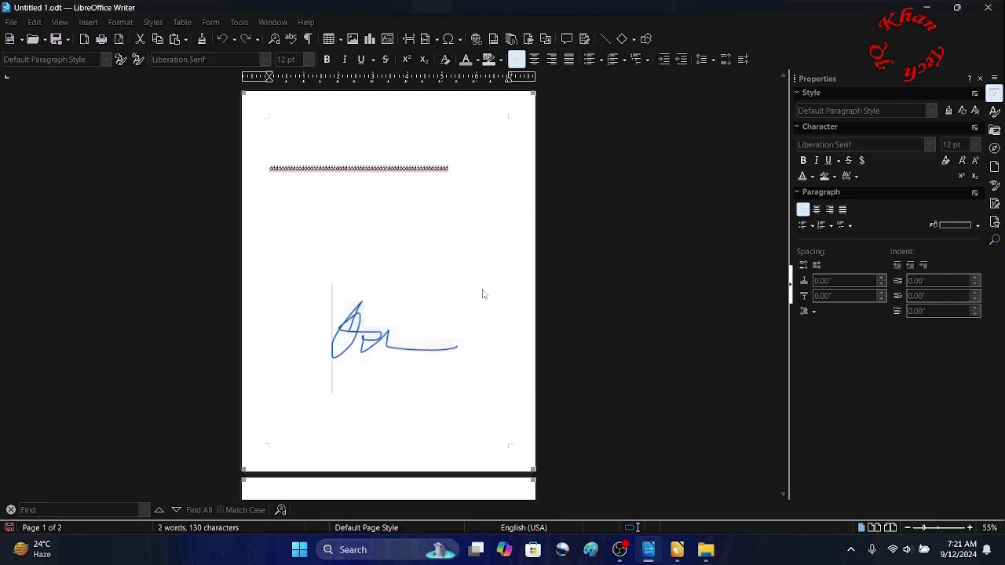